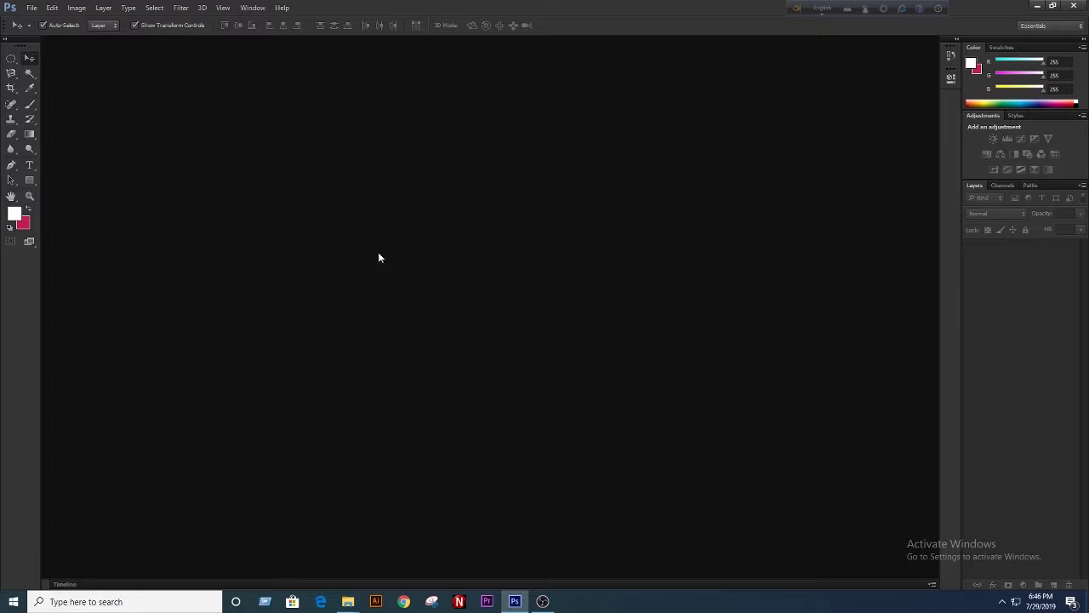
Create Untitled-1, a blank white 2048 × 1152 px document at 72 ppi
click(30, 10)
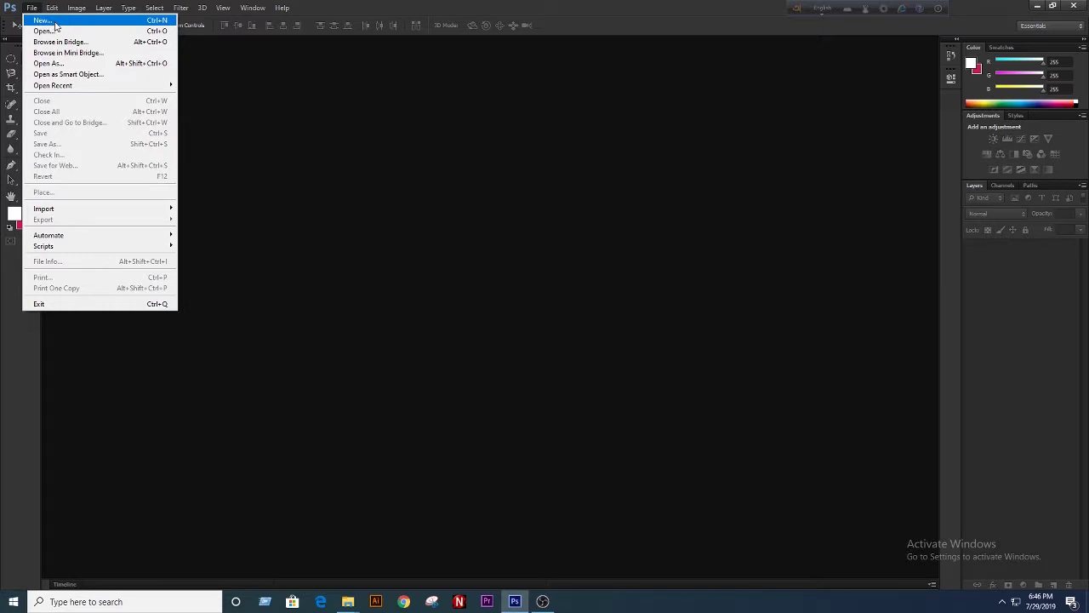
click(371, 159)
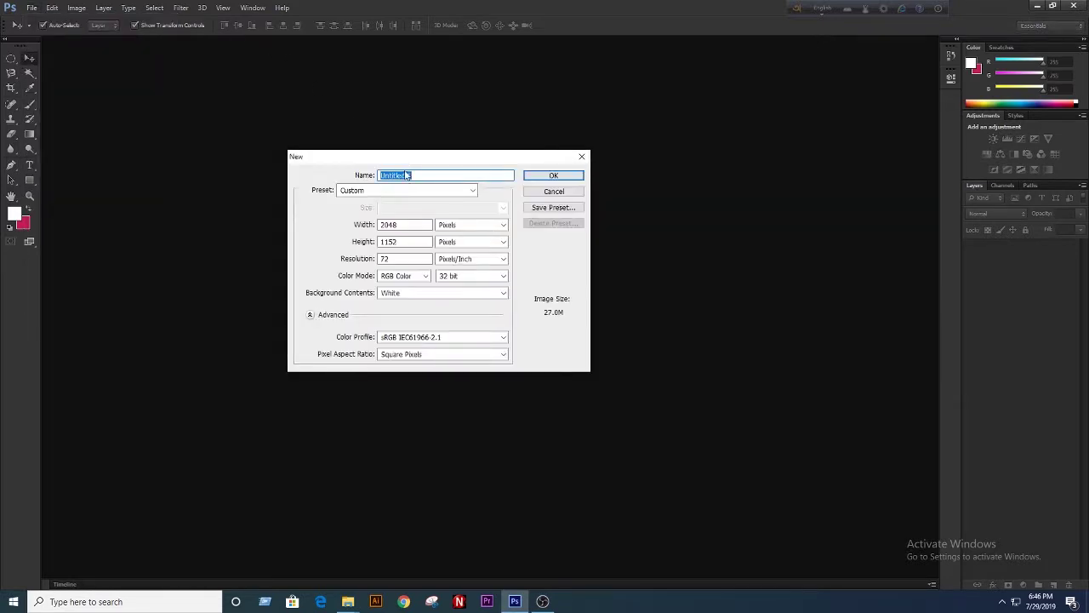
drag(405, 162, 379, 135)
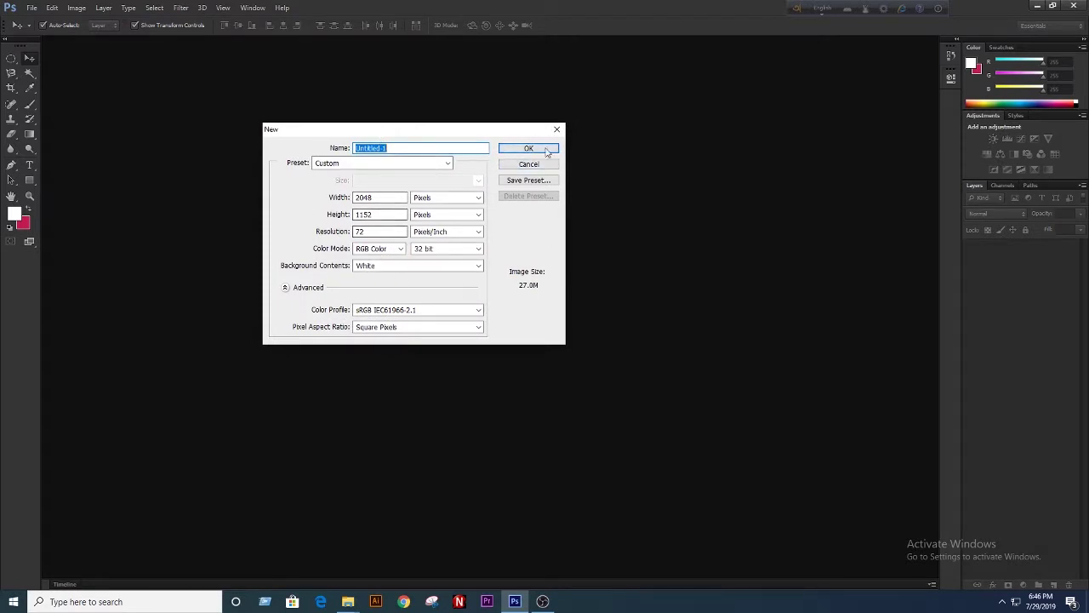
click(528, 149)
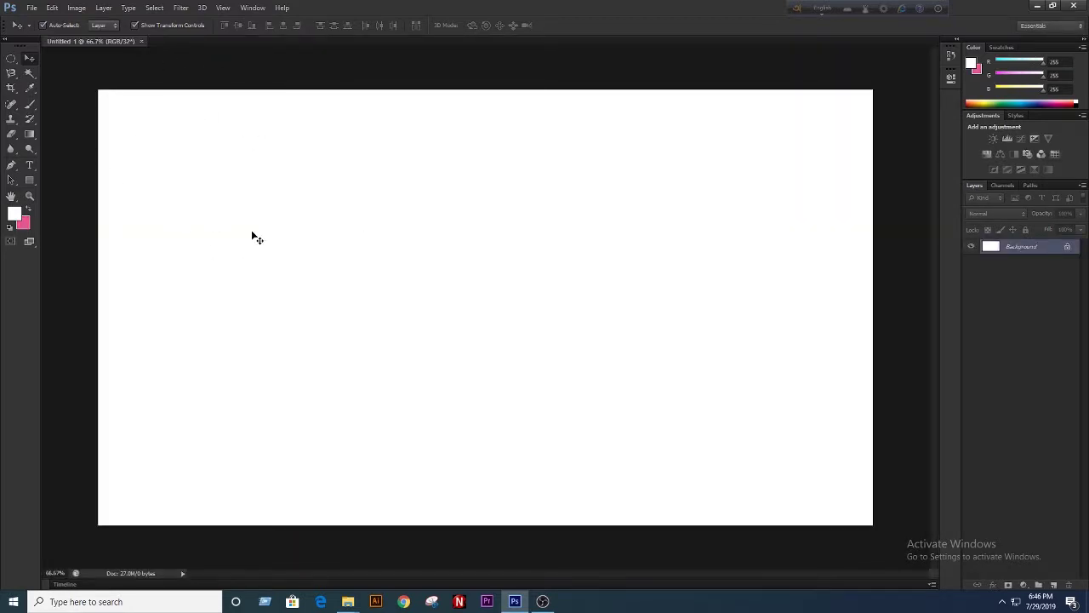
Dismiss the File menu and cancel an unwanted second New document dialog
click(31, 7)
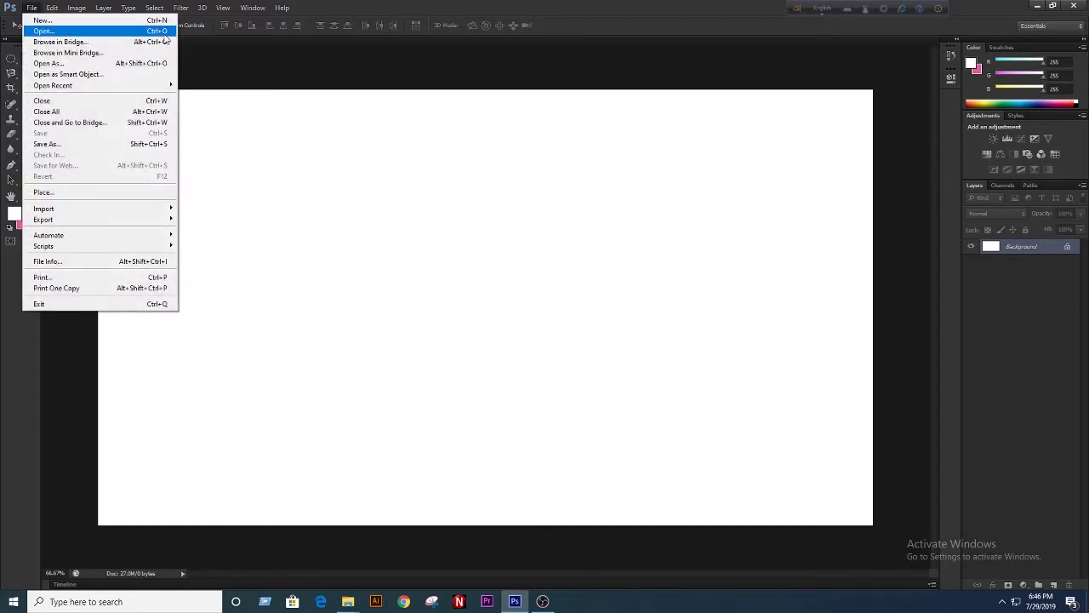
click(332, 237)
key(ctrl+n)
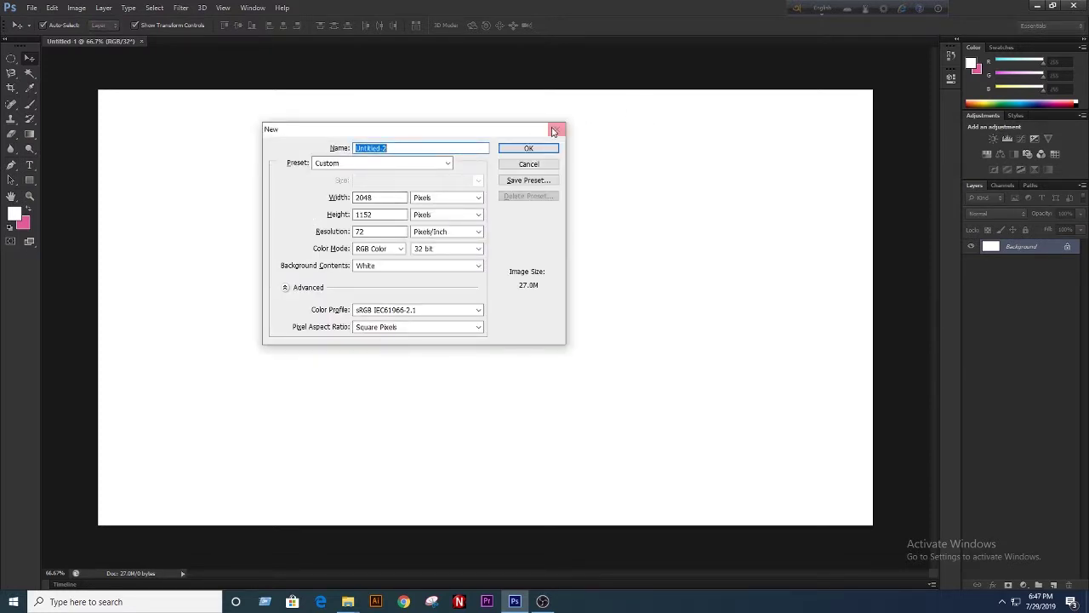
click(557, 129)
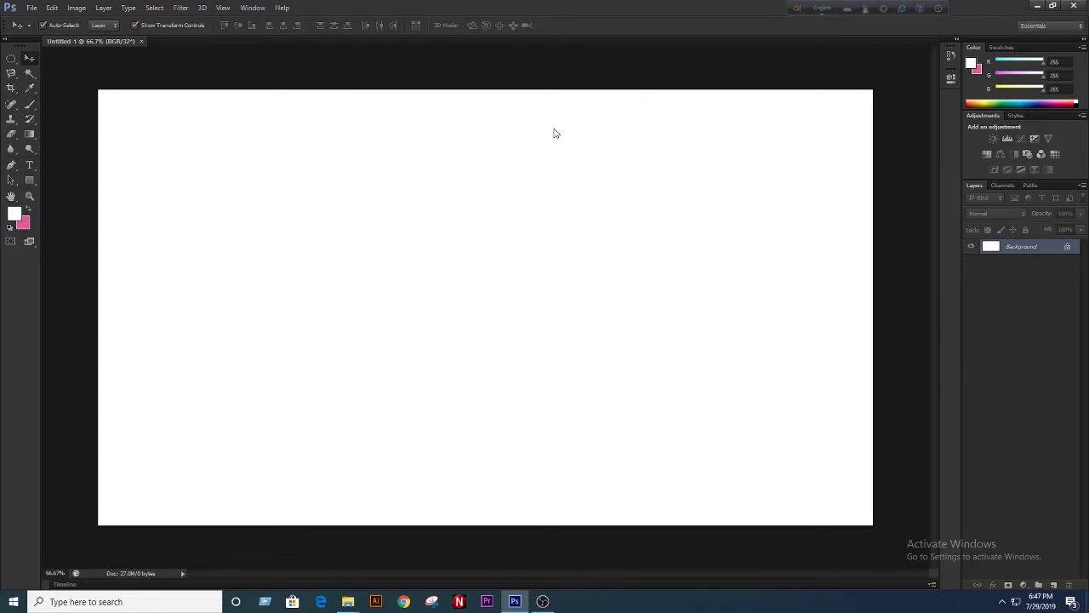
Open colorful-ink-splashes-holi-background JPG from the Desktop
key(ctrl+o)
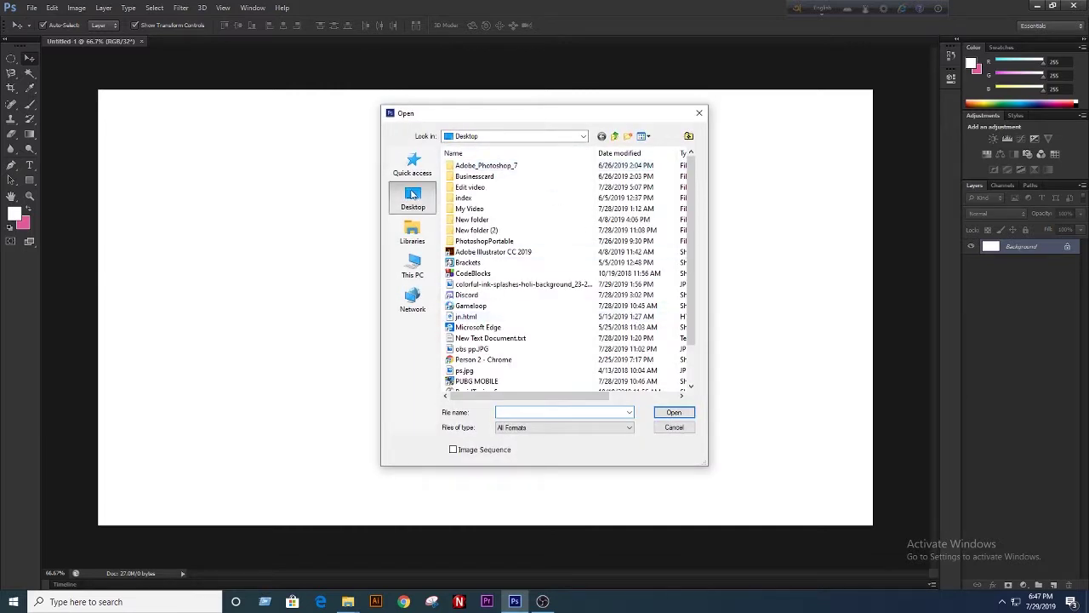
click(411, 195)
drag(692, 183, 694, 331)
click(477, 340)
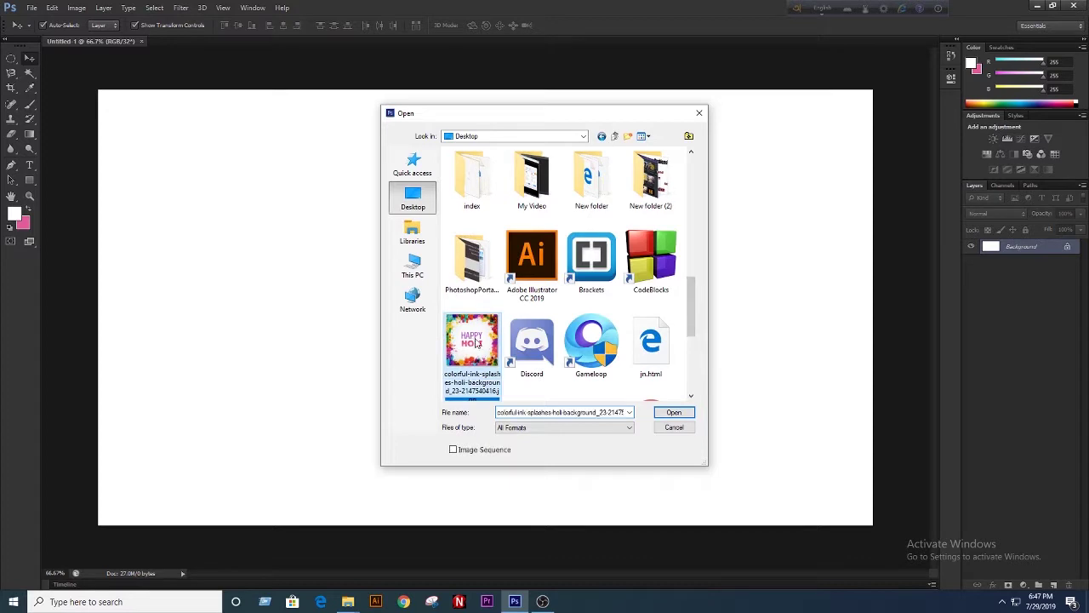
click(674, 412)
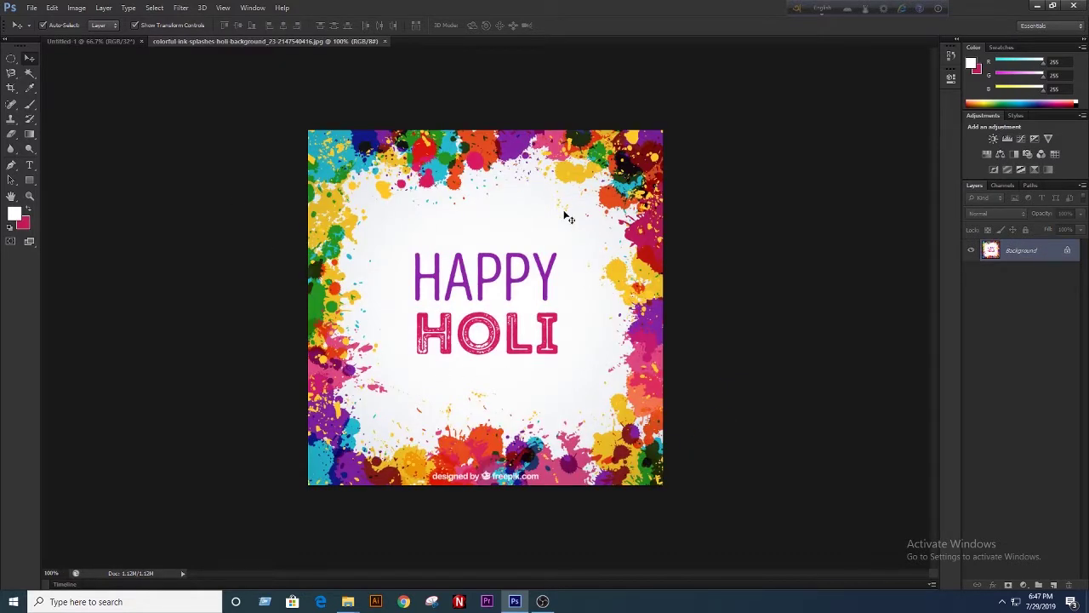
Switch back and forth between the Untitled-1 and Holi image tabs
click(114, 41)
click(202, 41)
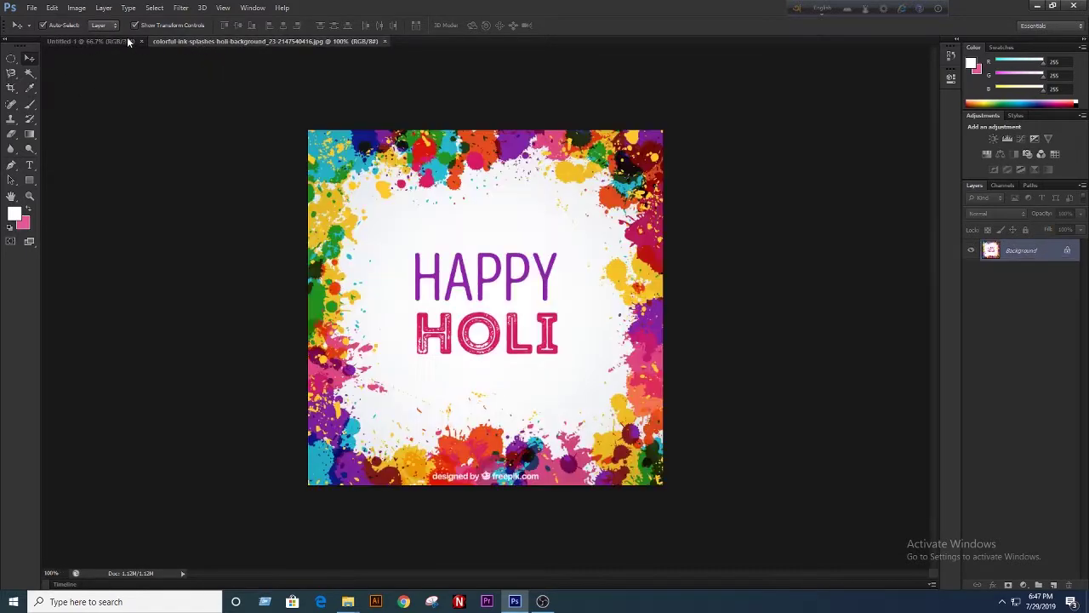
click(113, 40)
click(205, 43)
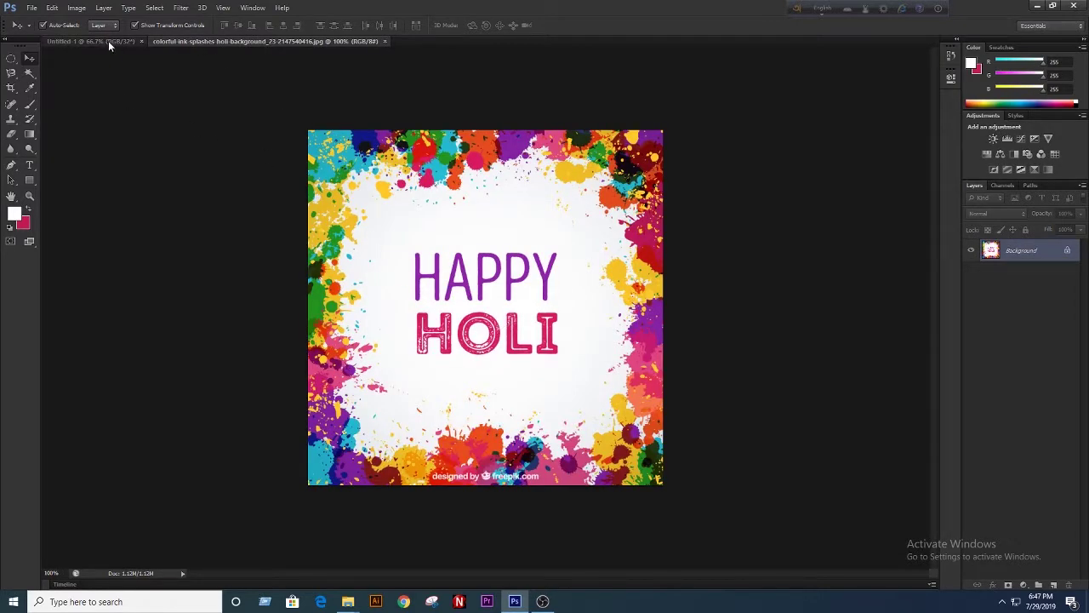
click(108, 41)
click(200, 43)
Drag the Holi image onto the Untitled-1 canvas as Layer 1, accepting the bit-depth warning
click(81, 41)
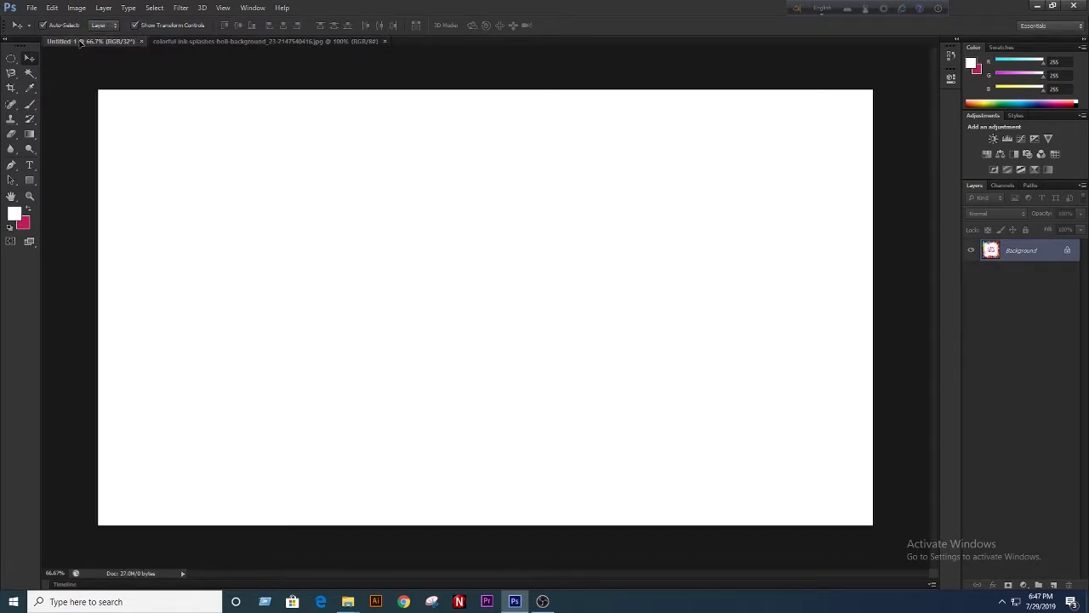
drag(81, 43, 315, 223)
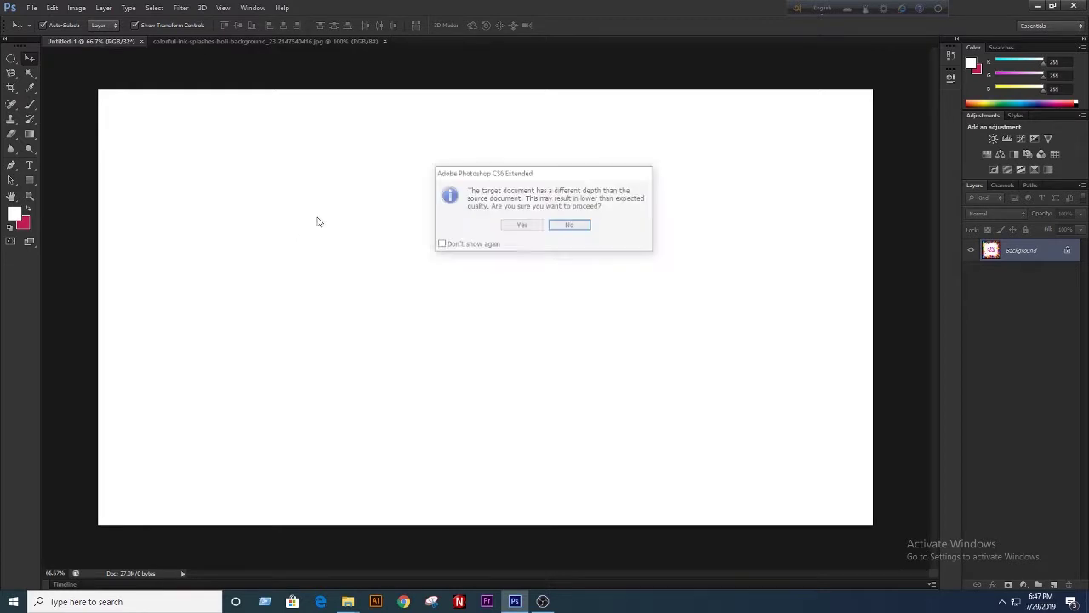
click(521, 225)
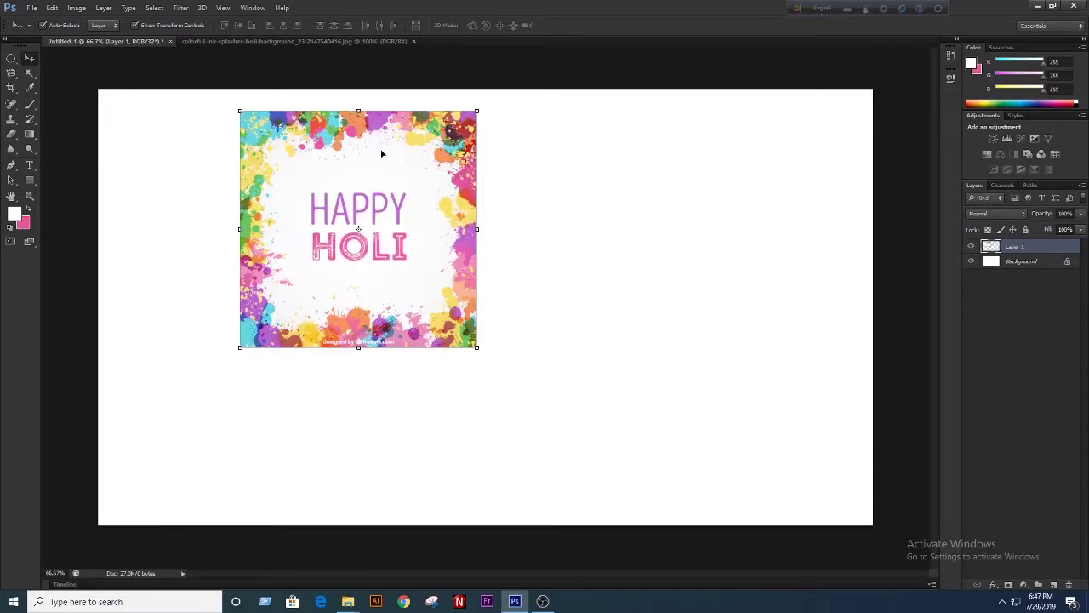
Hide transform controls and drag the Holi layer right and down toward the canvas centre
click(134, 26)
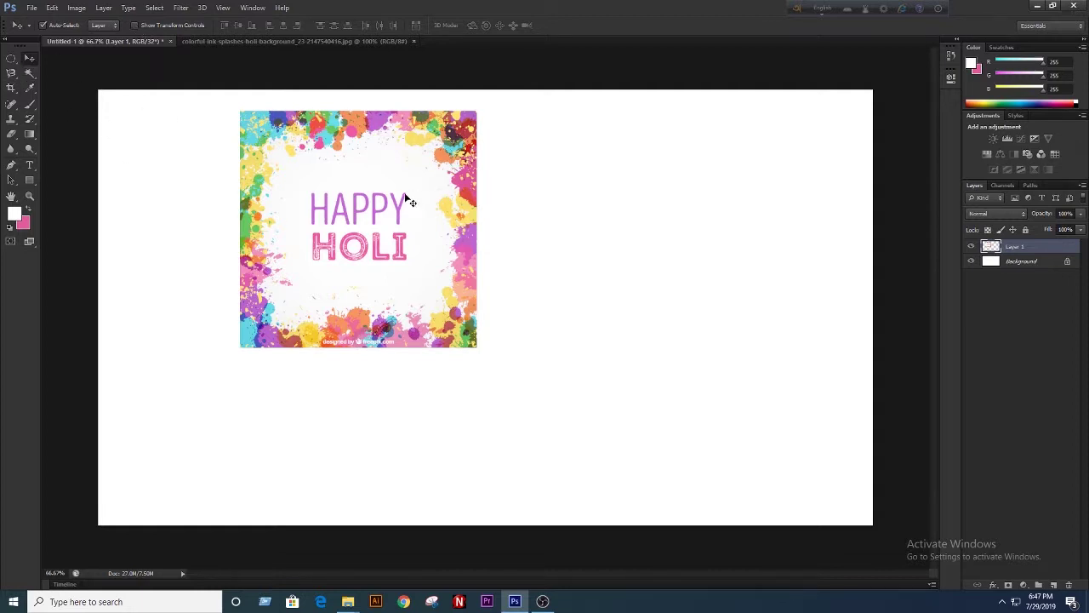
drag(407, 198, 487, 219)
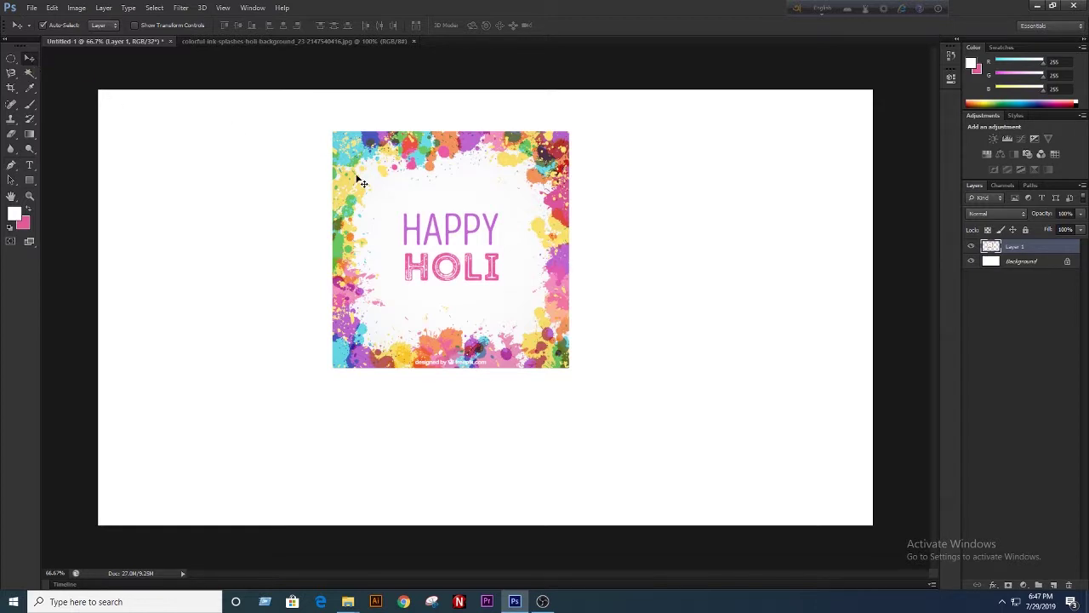
mouse_move(432, 231)
mouse_down()
mouse_move(492, 282)
mouse_move(393, 246)
mouse_up()
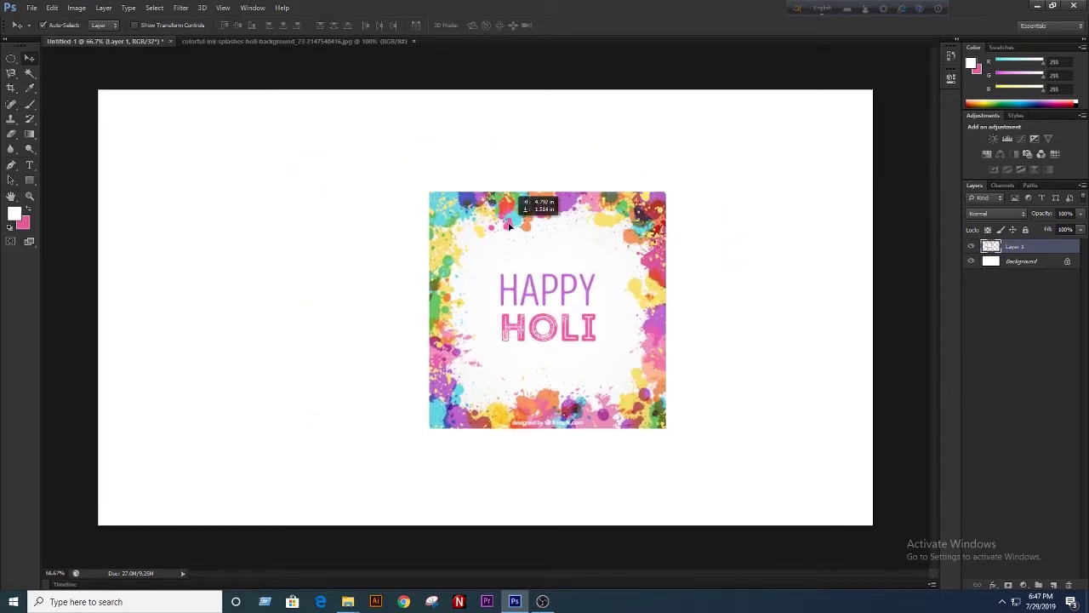
drag(393, 246, 442, 213)
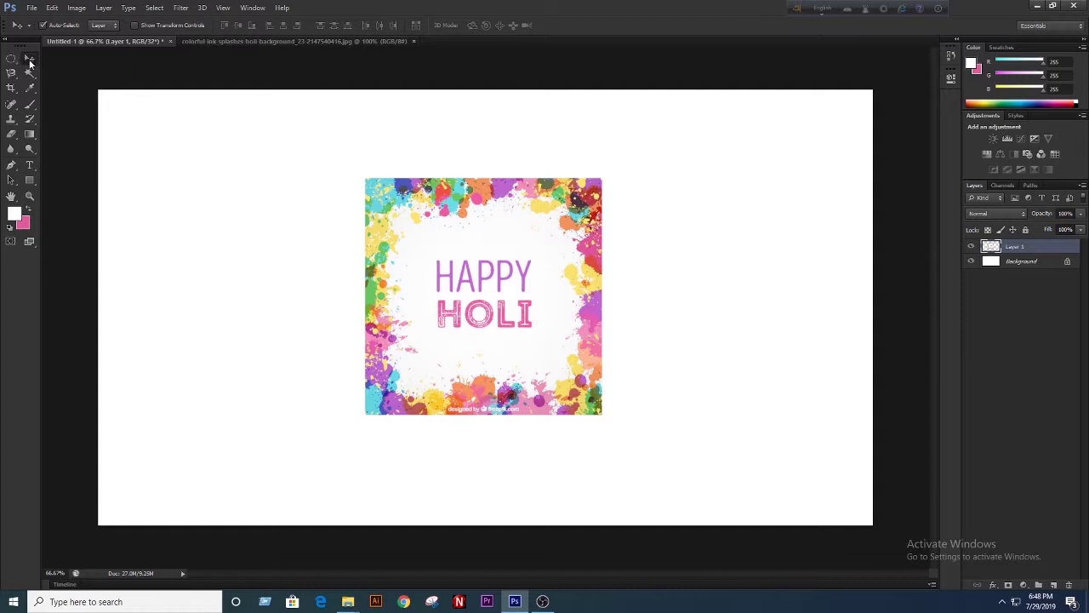
Cycle through selection, eyedropper and clone tools, then return to Move and nudge the image up-left
click(11, 58)
click(29, 73)
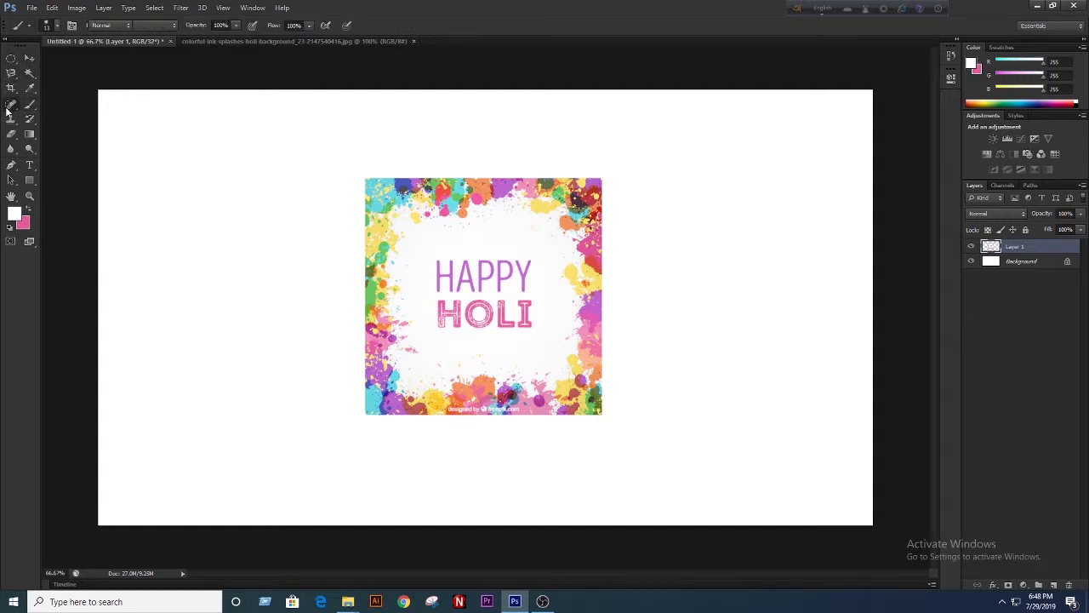
click(29, 89)
click(10, 88)
click(11, 119)
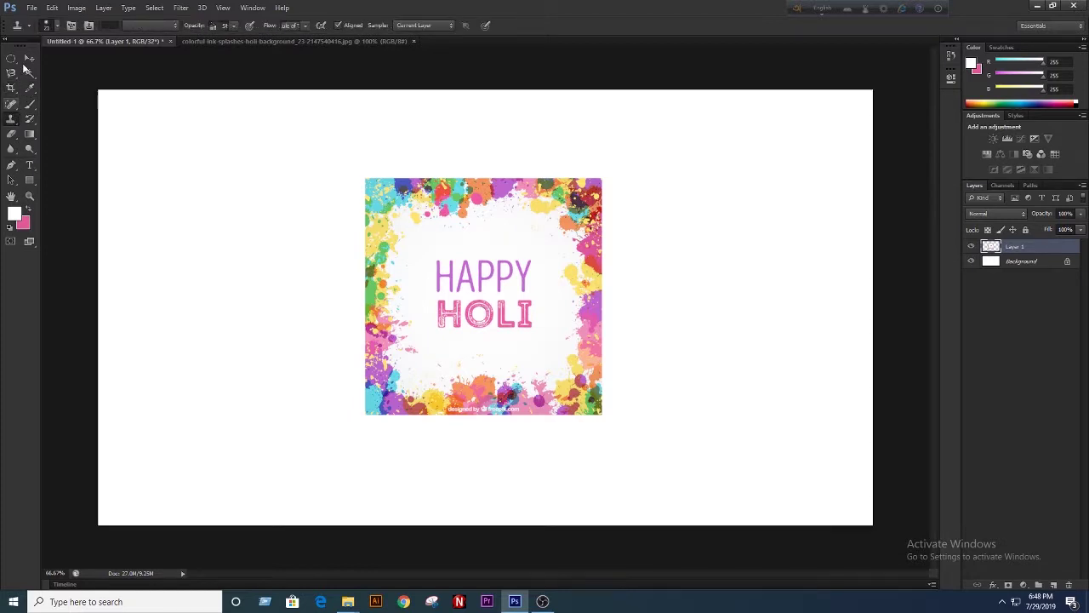
click(29, 58)
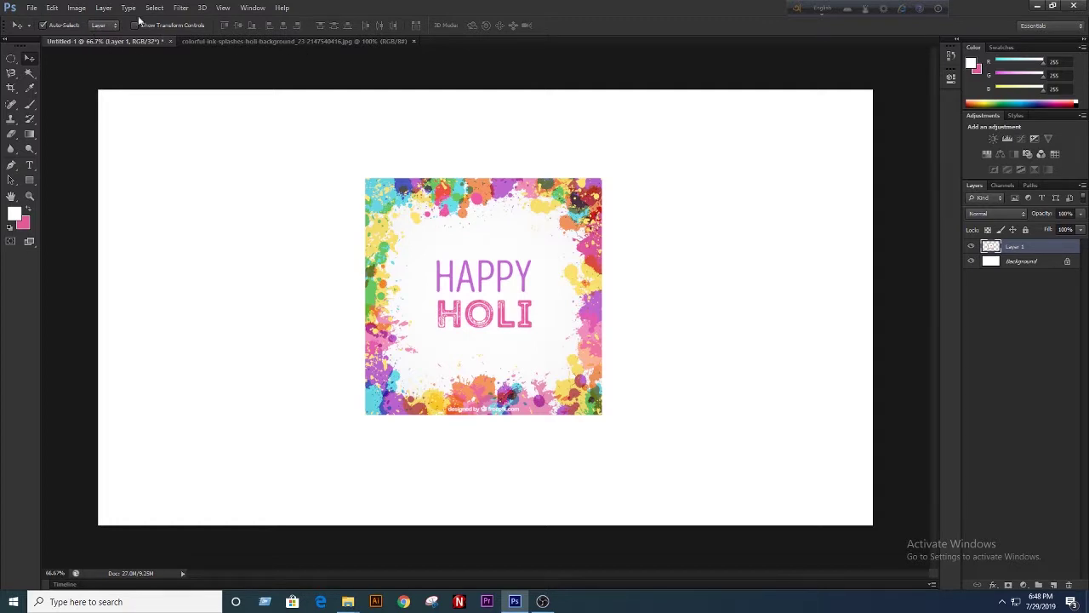
drag(439, 238, 418, 203)
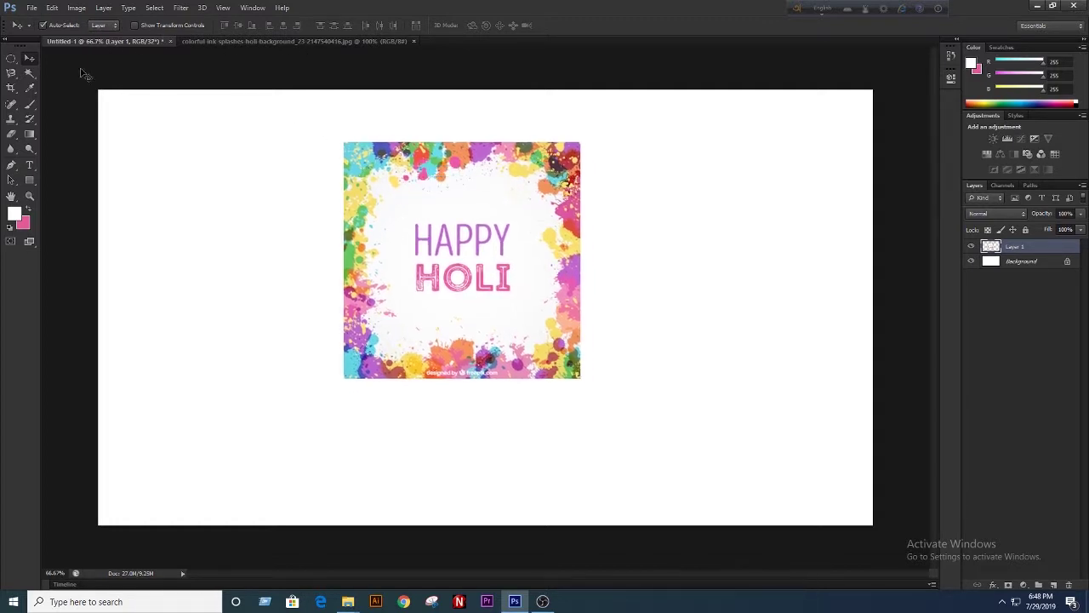
Free-transform the Holi image to about 120.61% width, 94.87% height, tilted about half a degree
click(101, 26)
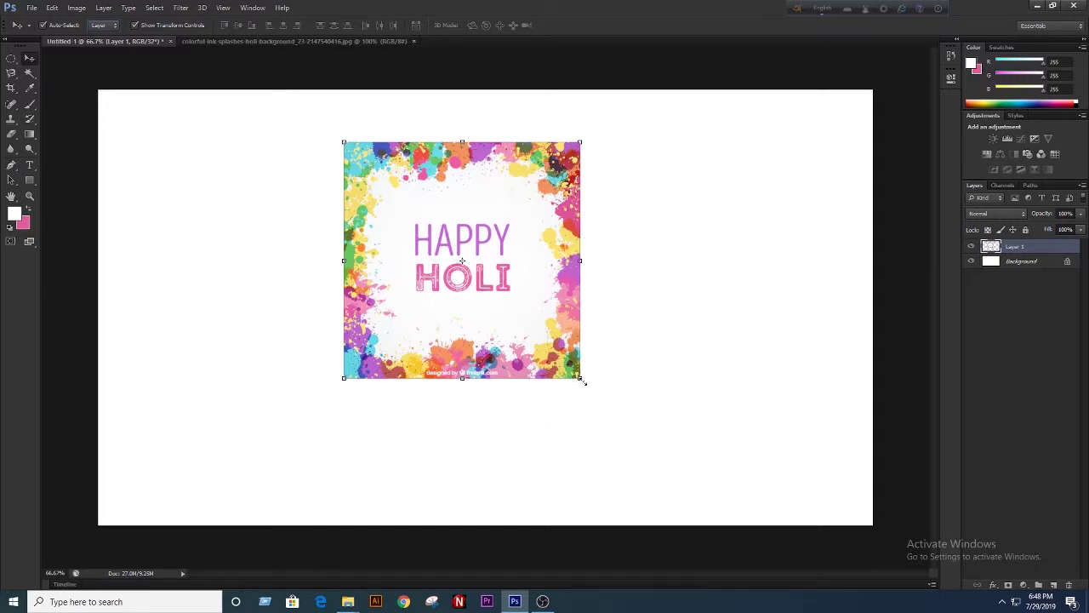
mouse_move(581, 378)
mouse_down()
mouse_move(671, 444)
mouse_move(642, 353)
mouse_move(646, 365)
mouse_up()
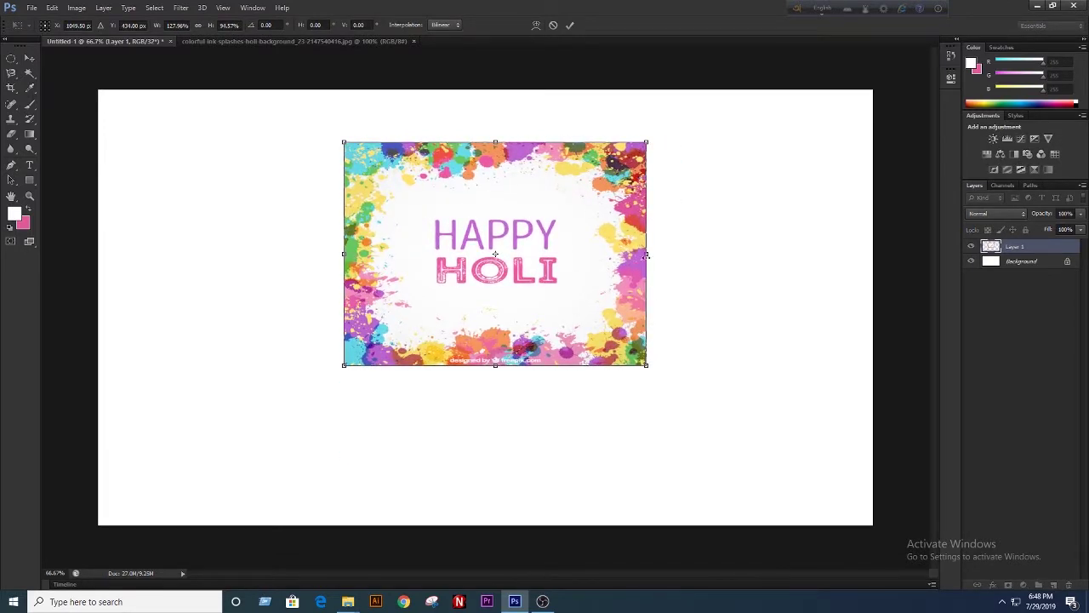
drag(625, 253, 629, 257)
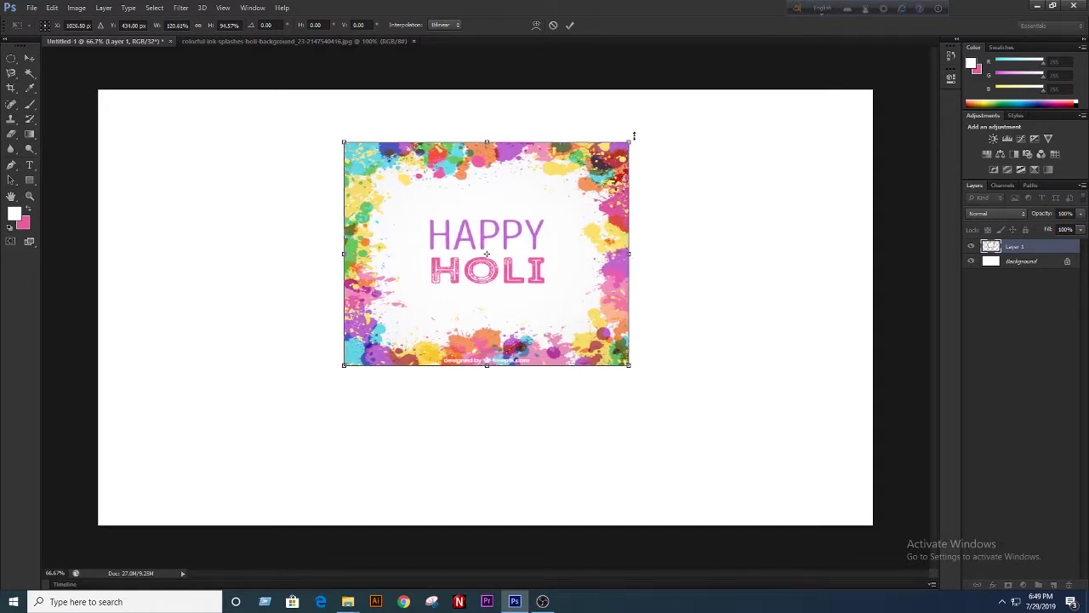
mouse_move(641, 134)
mouse_down()
mouse_move(645, 387)
mouse_move(594, 406)
mouse_move(593, 397)
mouse_move(635, 396)
mouse_move(618, 414)
mouse_move(688, 321)
mouse_move(684, 101)
mouse_up()
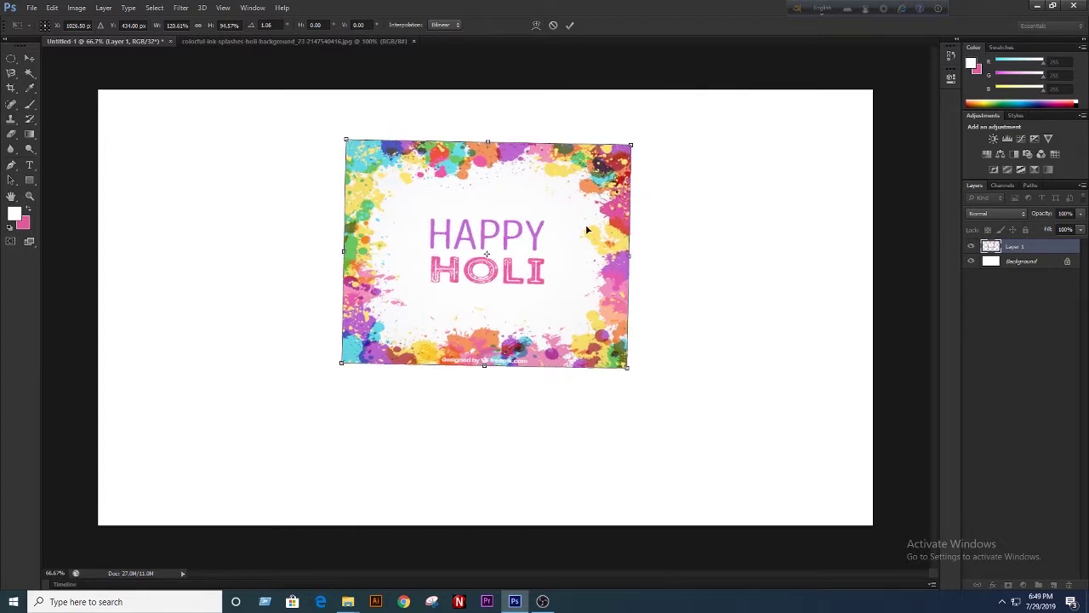
mouse_move(643, 133)
mouse_down()
mouse_move(641, 120)
mouse_move(649, 135)
mouse_up()
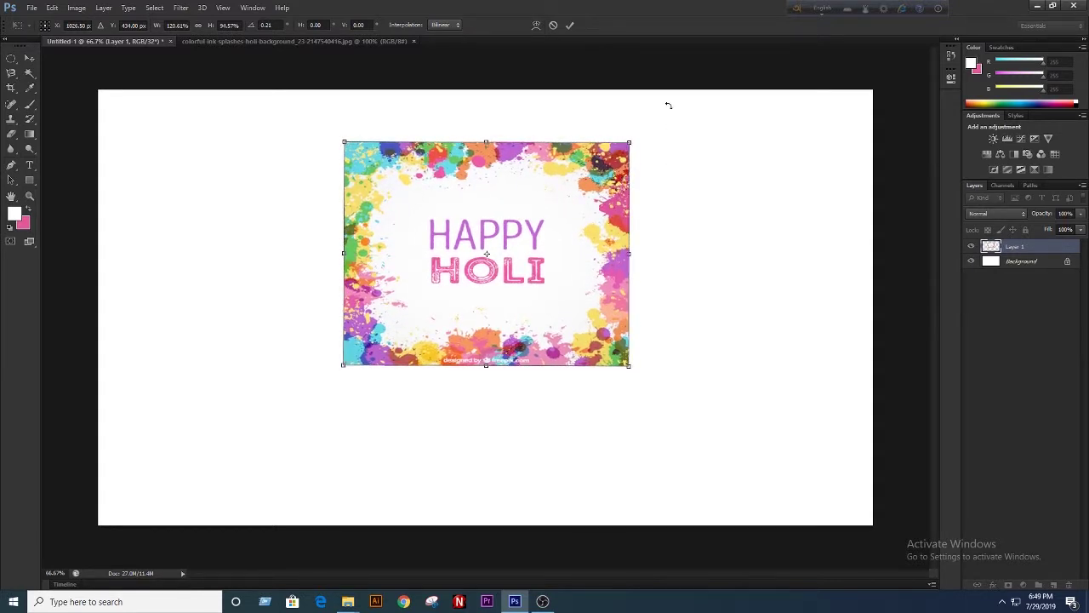
Skew the image about 15° horizontally by pulling its top-right handle inward
right_click(646, 131)
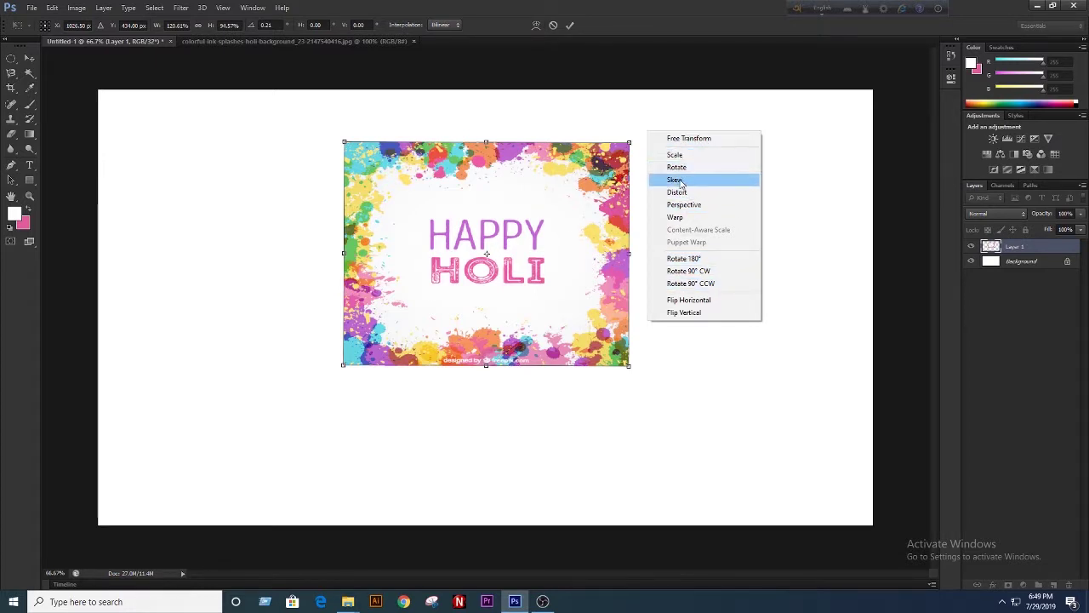
click(688, 181)
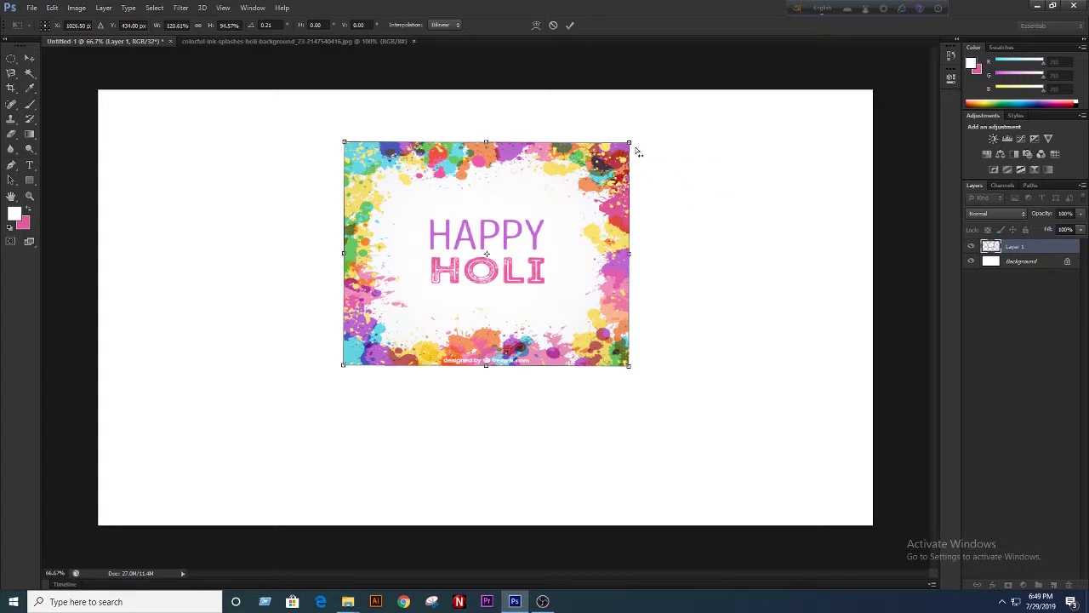
mouse_move(628, 144)
mouse_down()
mouse_move(518, 193)
mouse_move(617, 178)
mouse_move(664, 190)
mouse_move(692, 218)
mouse_up()
mouse_move(693, 241)
mouse_down()
mouse_move(621, 216)
mouse_move(558, 213)
mouse_move(551, 191)
mouse_move(584, 197)
mouse_move(598, 158)
mouse_up()
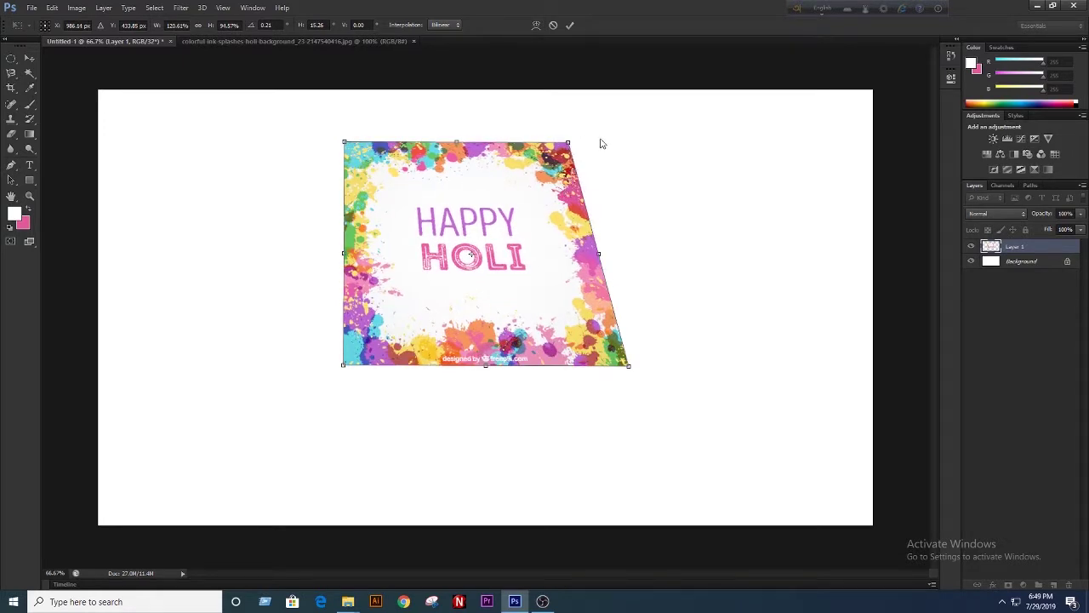
Reshape the image in Perspective mode from the top-right corner, ending near 11.5° horizontal skew
right_click(601, 143)
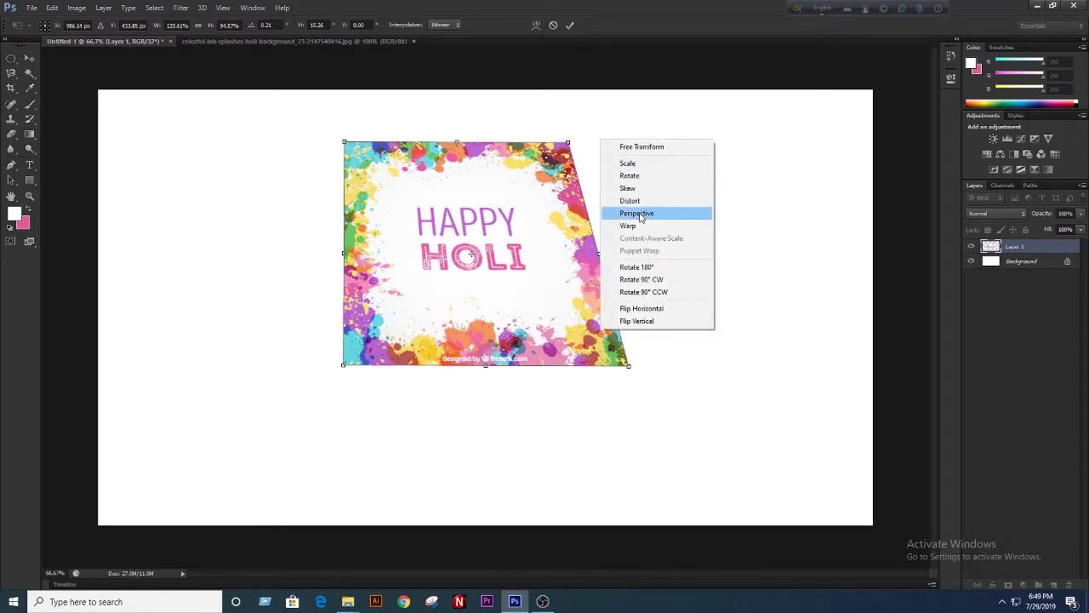
click(645, 218)
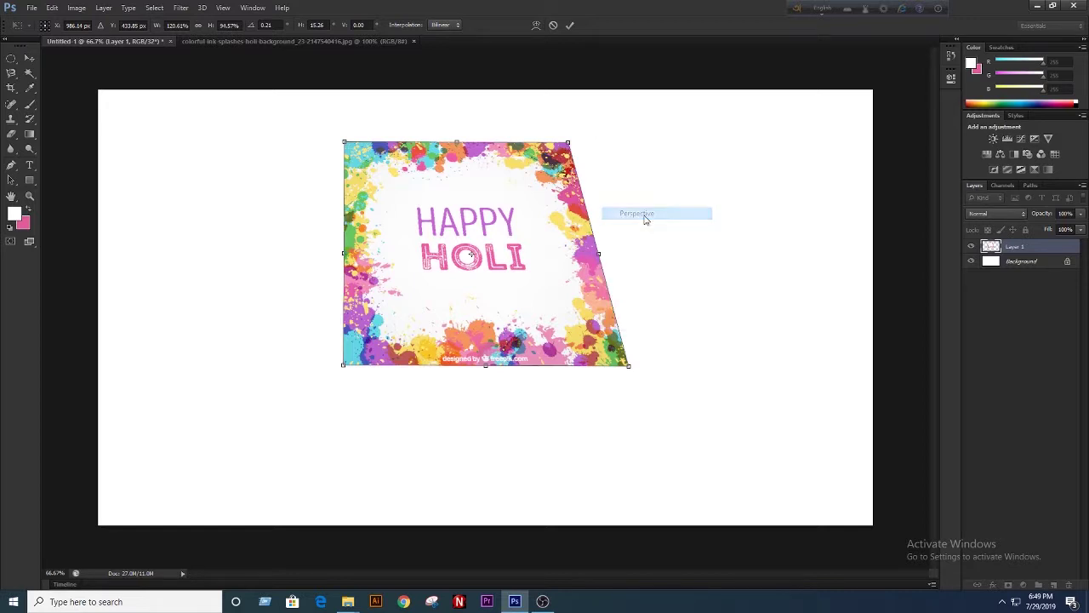
drag(571, 142, 693, 188)
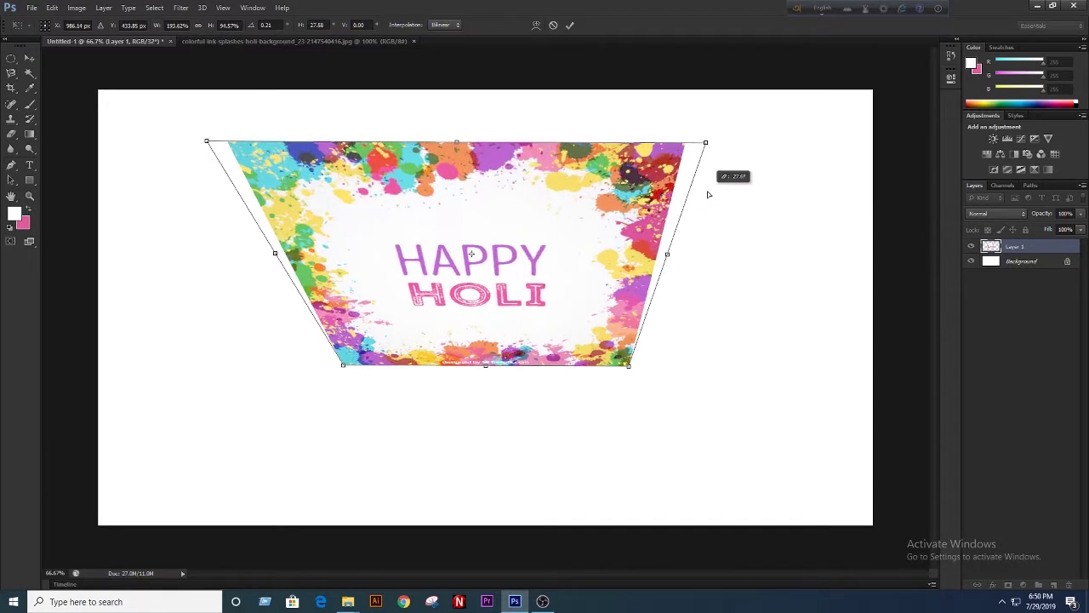
mouse_move(694, 188)
mouse_down()
mouse_move(514, 162)
mouse_move(585, 152)
mouse_up()
Warp the image with a custom grid so the HAPPY HOLI text bends into waves
right_click(624, 155)
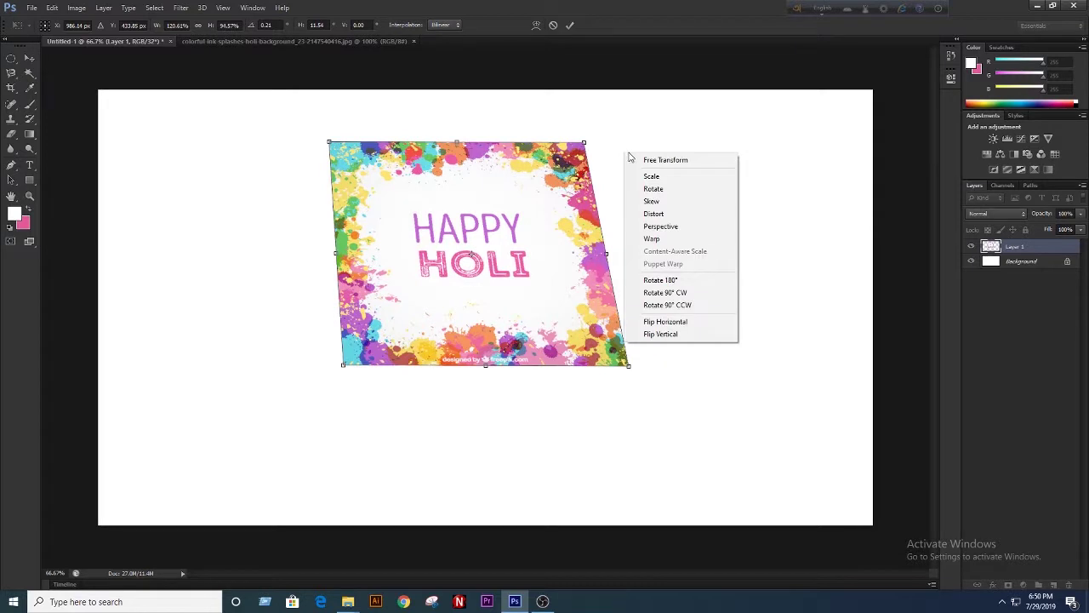
click(660, 241)
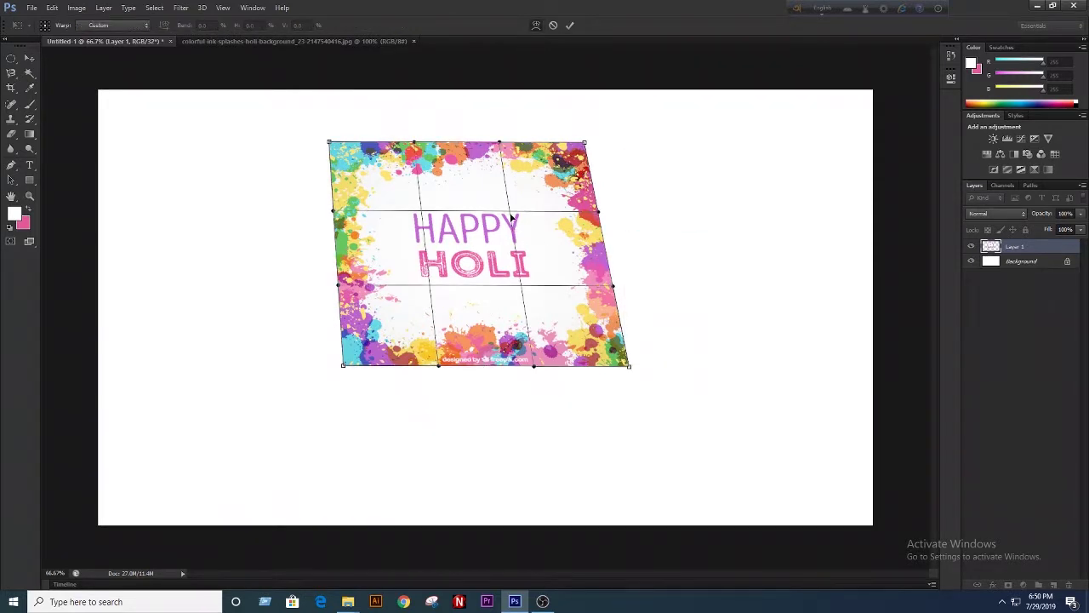
mouse_move(511, 219)
mouse_down()
mouse_move(434, 203)
mouse_move(427, 298)
mouse_move(438, 316)
mouse_up()
drag(554, 200, 525, 191)
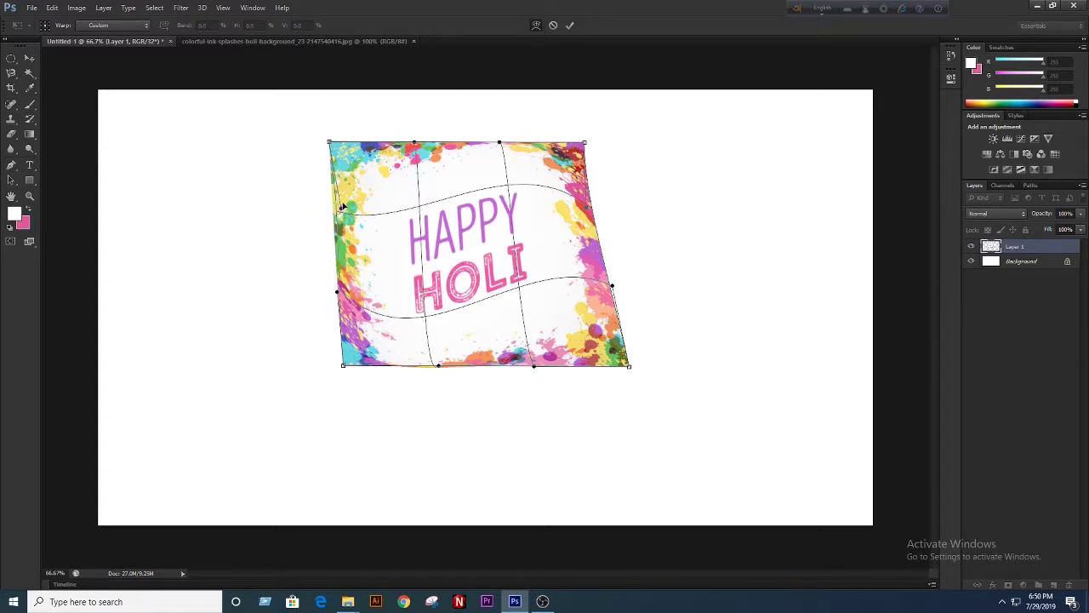
mouse_move(341, 214)
mouse_down()
mouse_move(304, 214)
mouse_move(288, 194)
mouse_move(296, 165)
mouse_move(315, 208)
mouse_up()
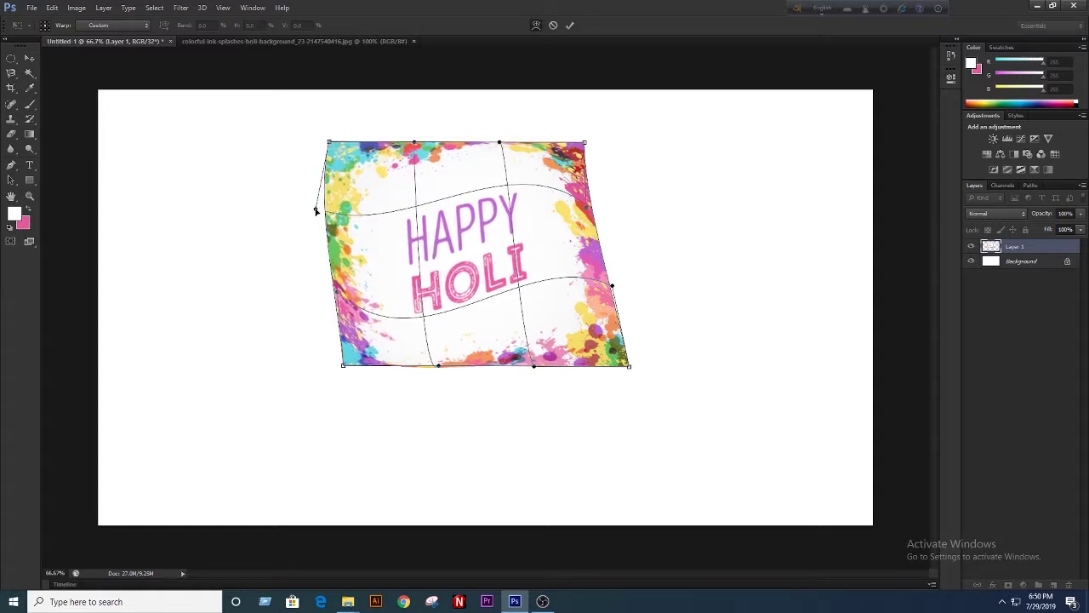
Rotate the warped image 180°, then 90° clockwise
right_click(686, 201)
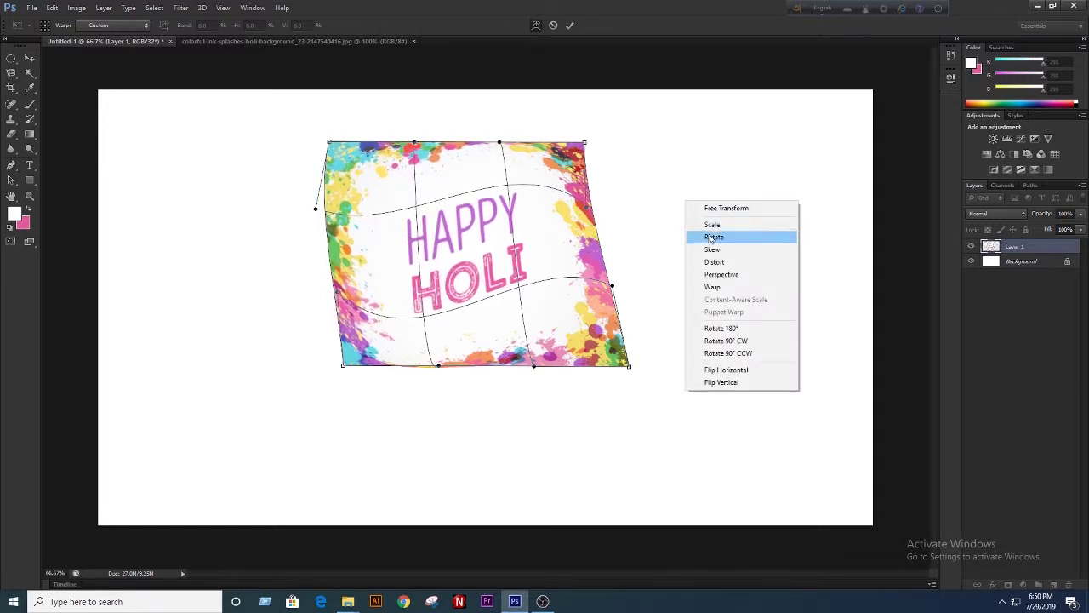
click(721, 329)
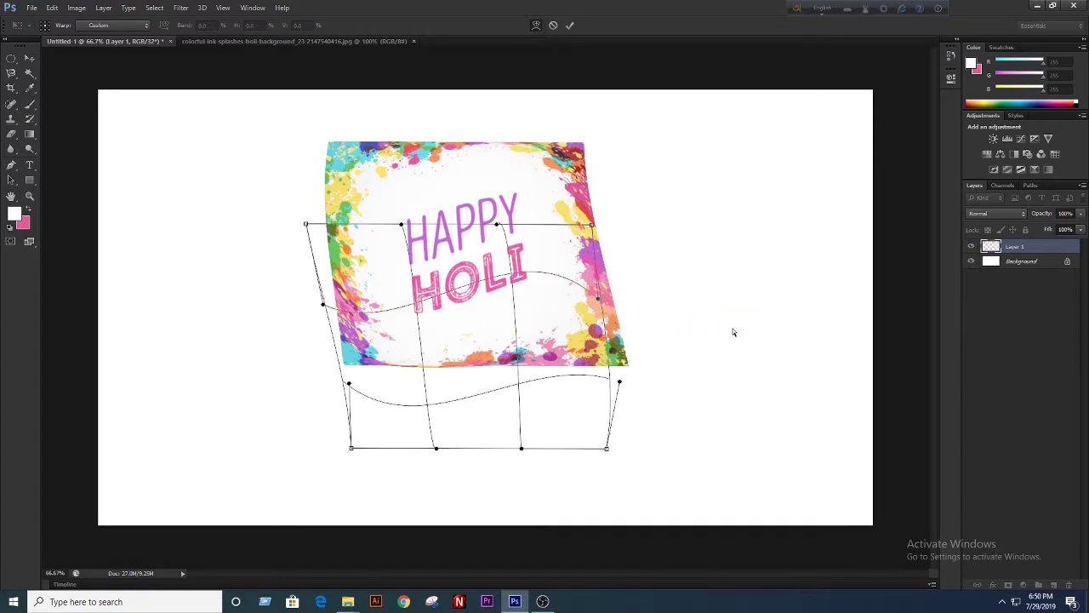
right_click(712, 238)
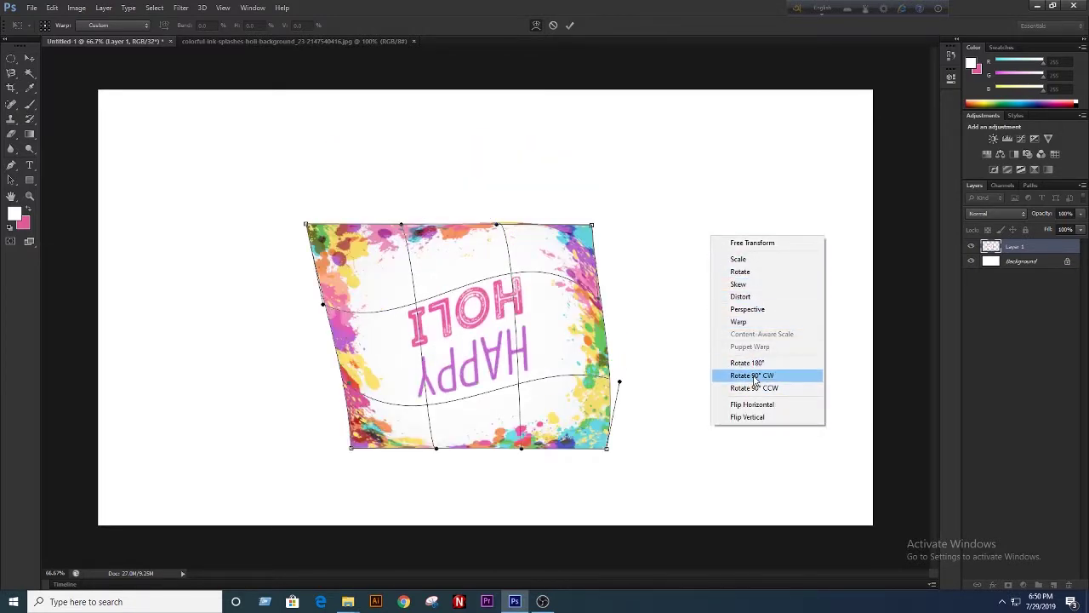
click(739, 375)
Flip the rotated image horizontally and then vertically
right_click(690, 248)
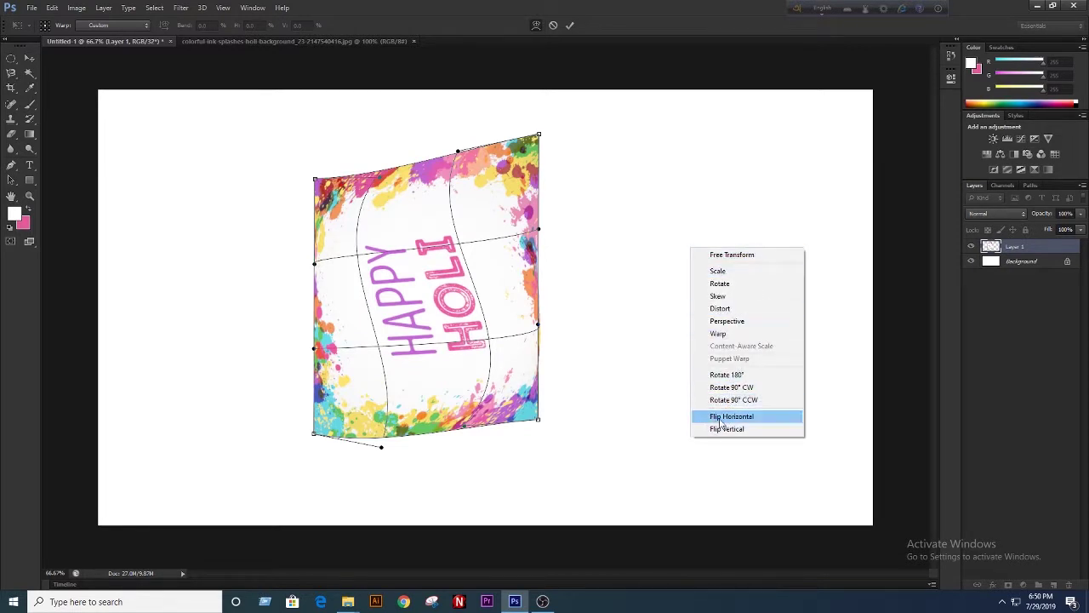
click(756, 417)
right_click(707, 303)
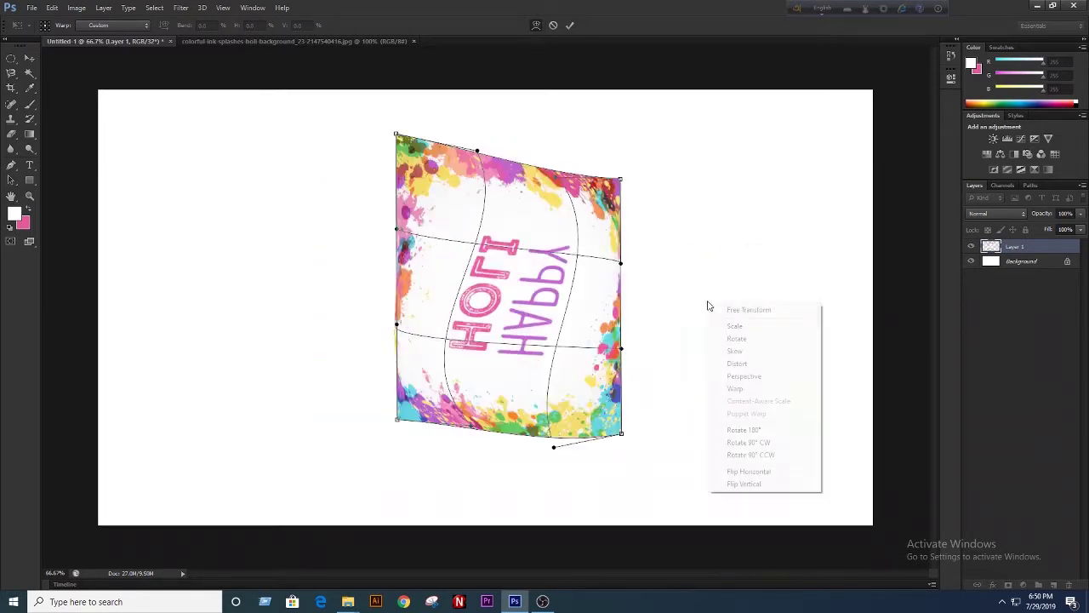
click(754, 485)
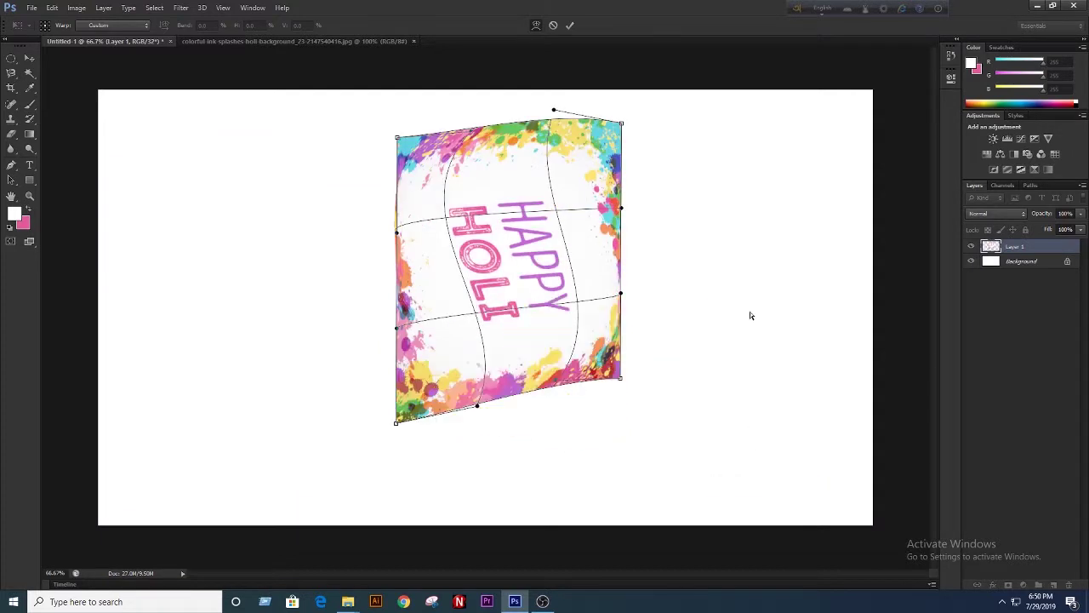
Commit the transform, hide transform controls, and move the image slightly down and left
click(570, 25)
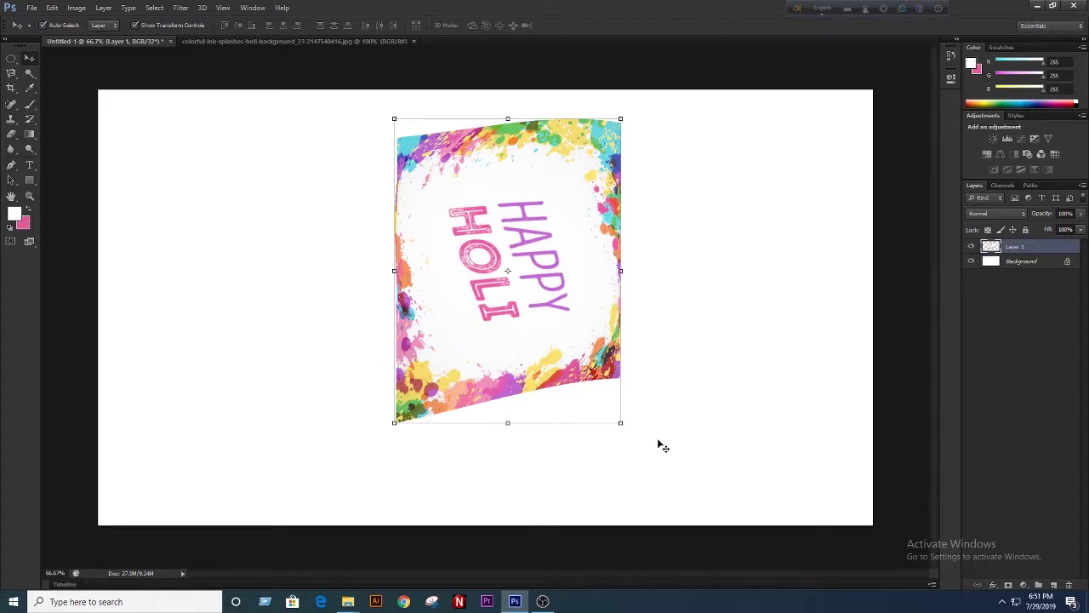
click(135, 26)
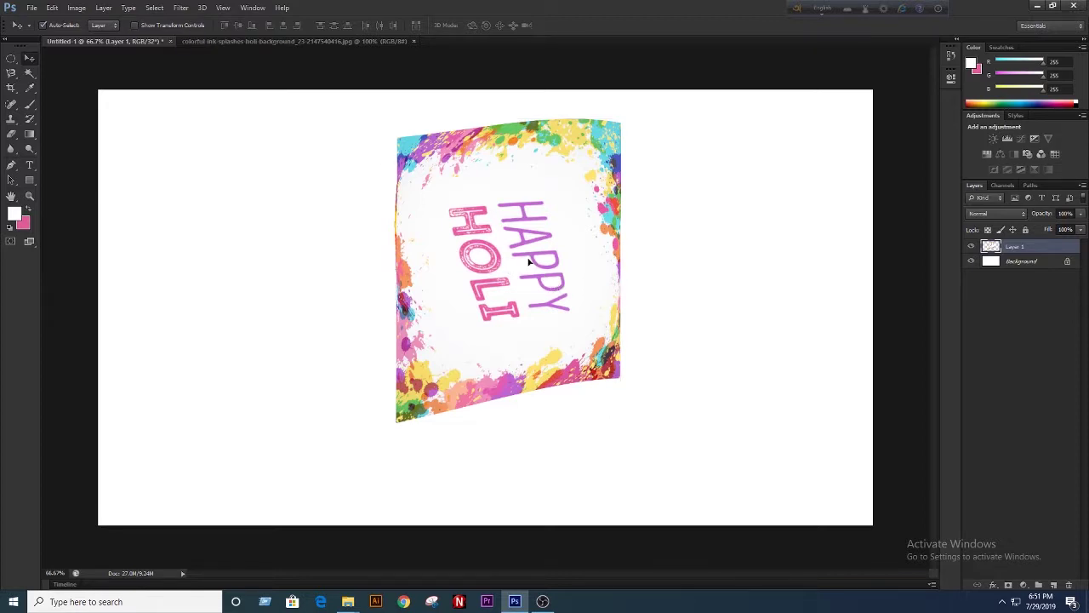
drag(529, 261, 512, 301)
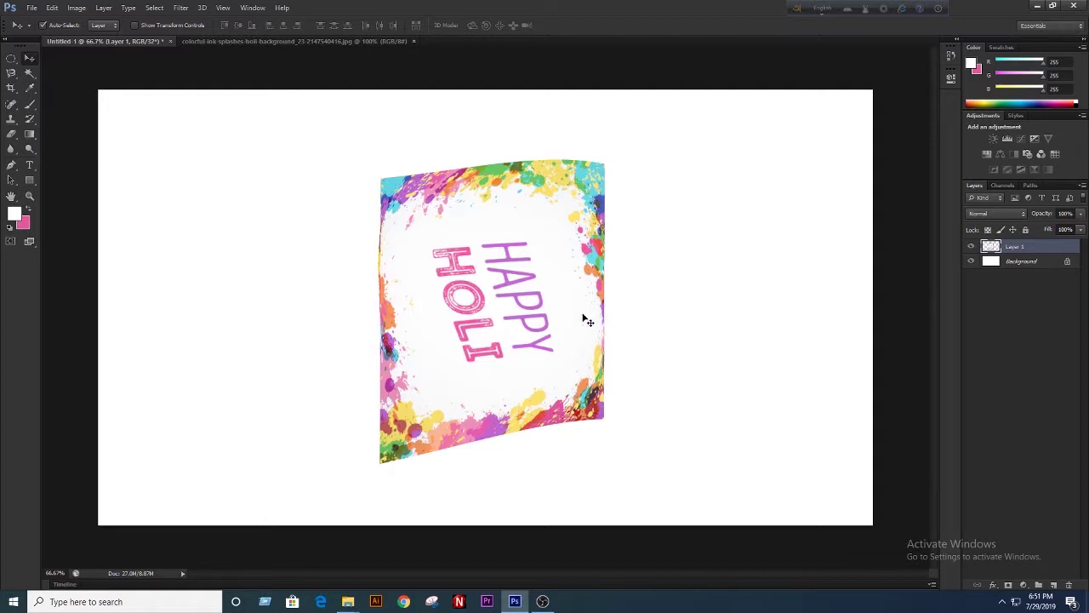
click(151, 8)
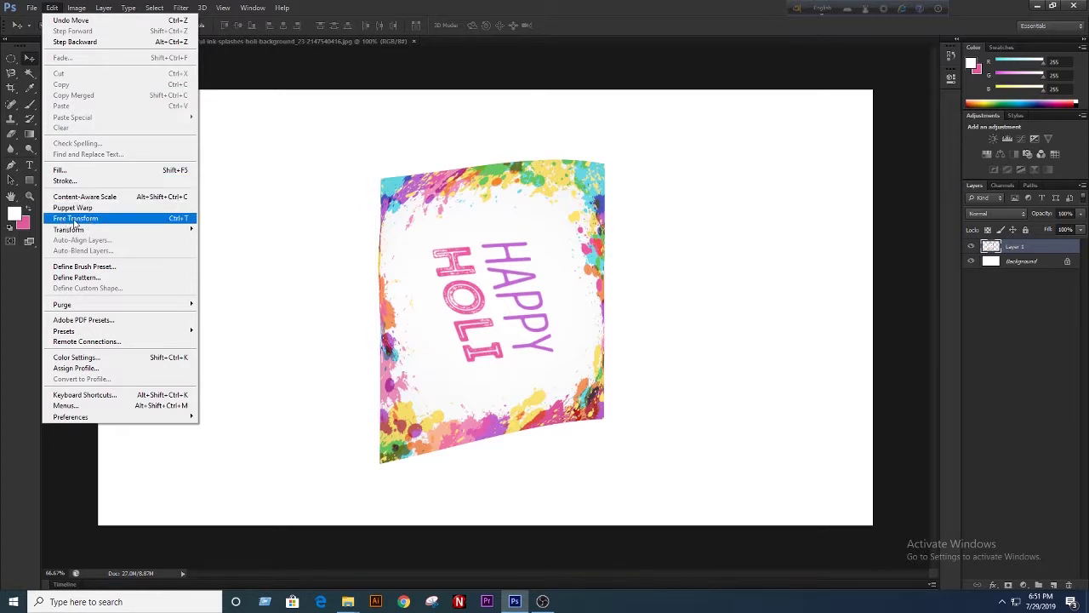
Scale Layer 1's Holi image to about 96% × 83% and center it on the canvas
click(307, 258)
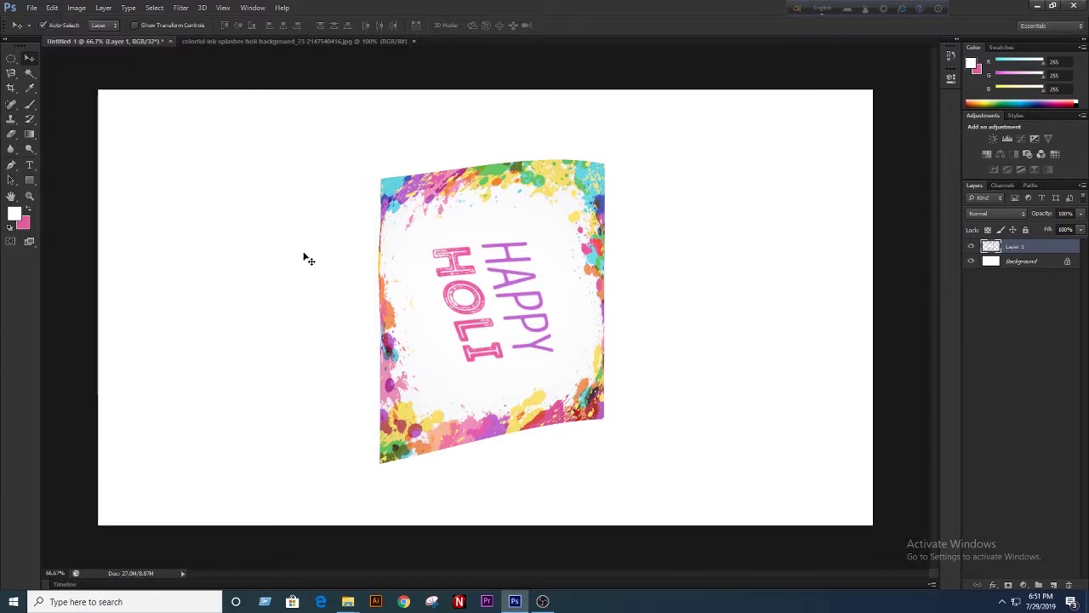
key(ctrl+t)
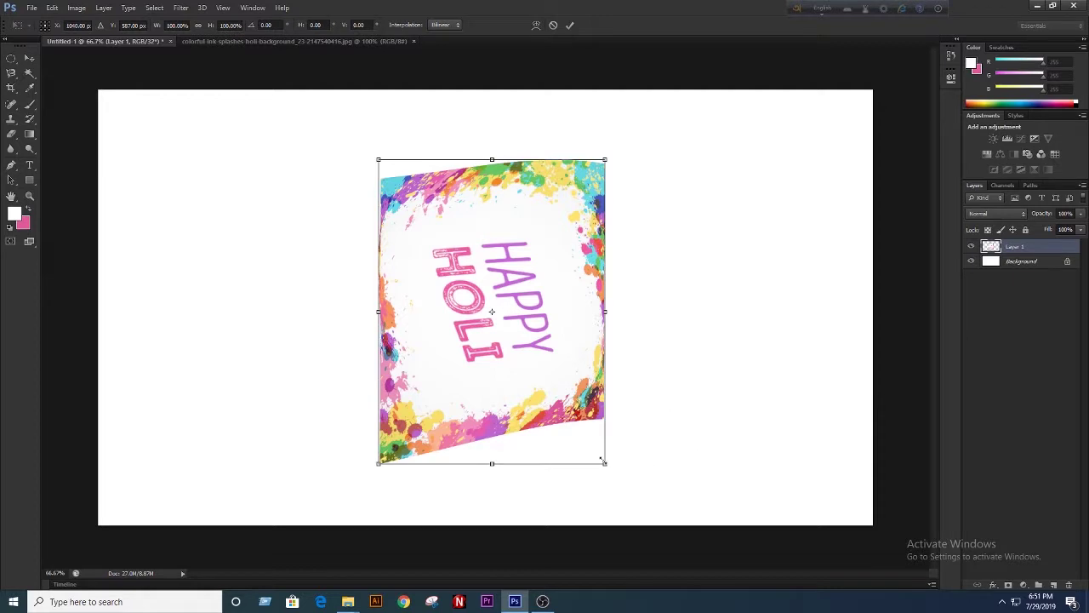
drag(608, 466, 582, 405)
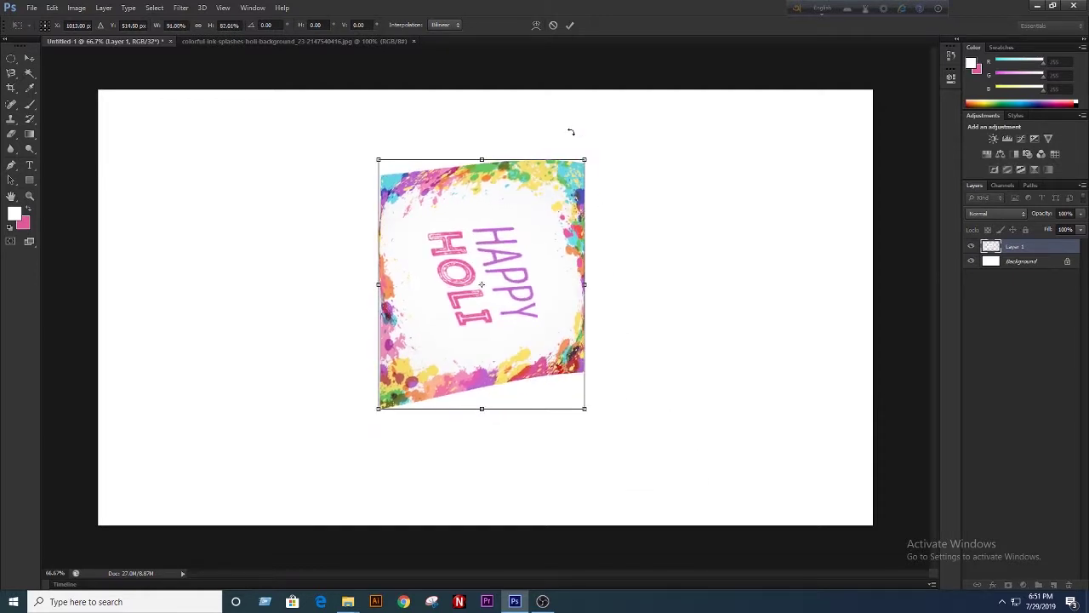
click(573, 24)
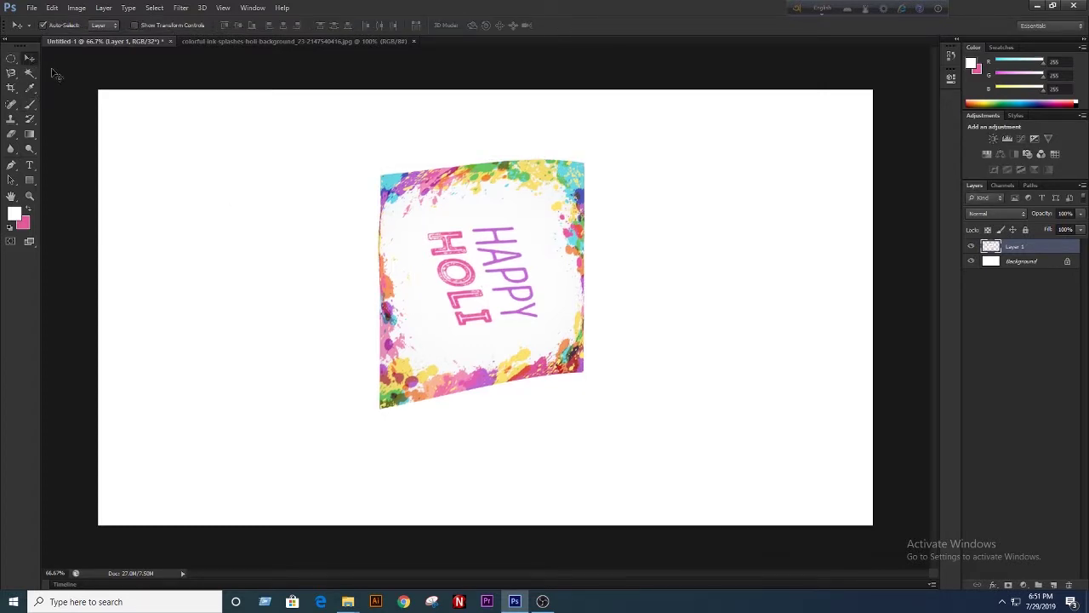
drag(474, 274, 500, 276)
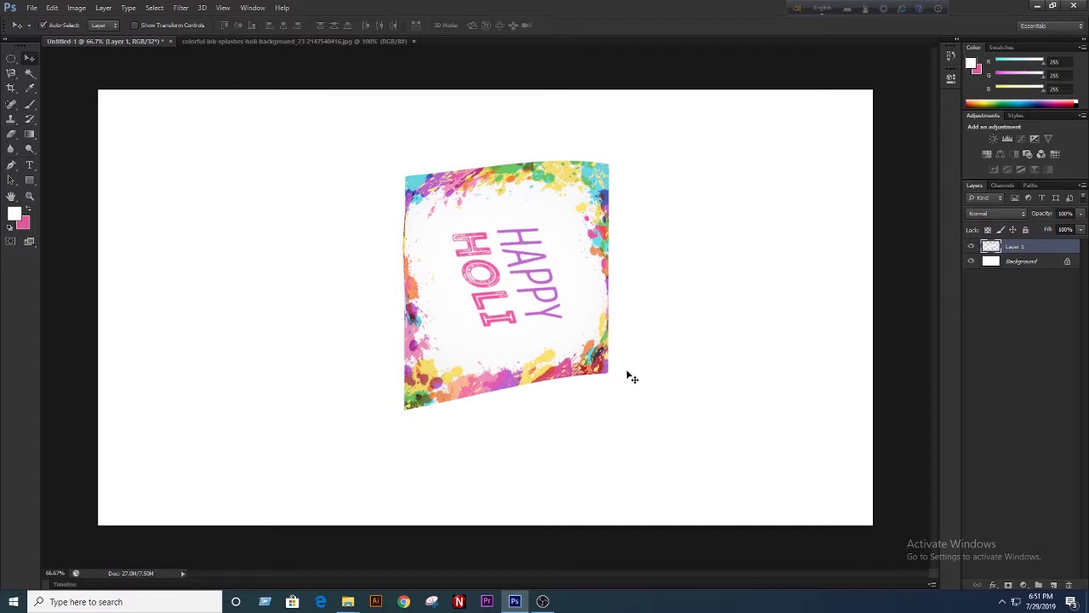
mouse_move(568, 346)
mouse_down()
mouse_move(479, 345)
mouse_move(521, 337)
mouse_up()
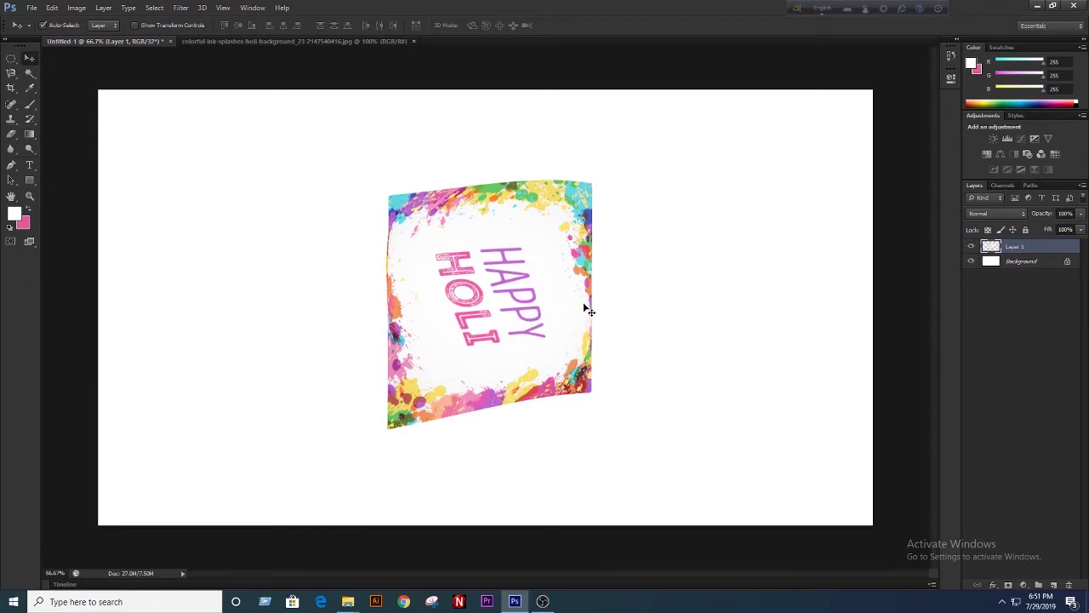